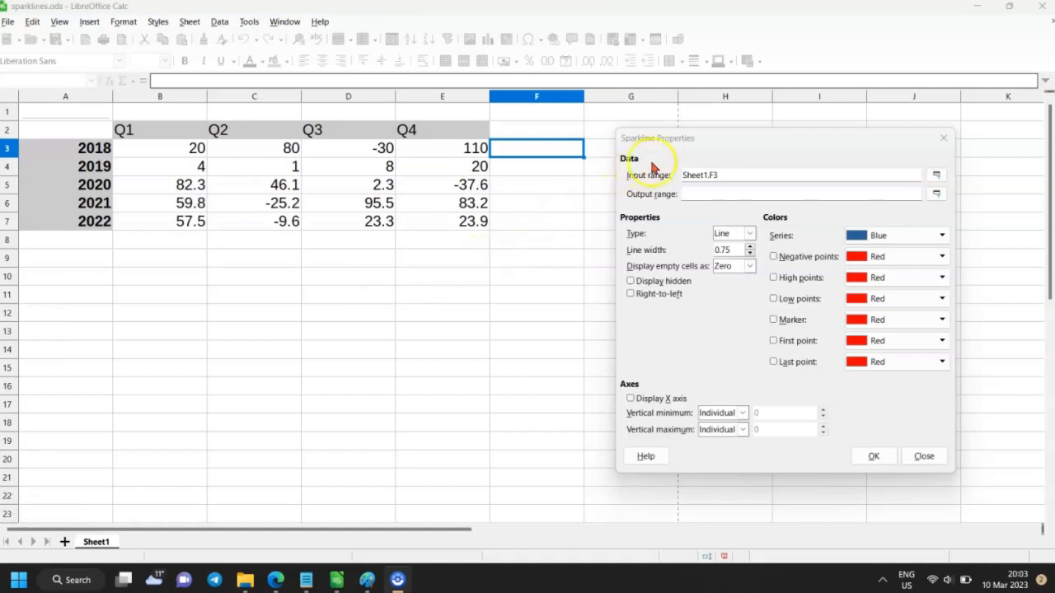
Step: Set the sparkline's input range to the 2018 values in B3:E3 and its output range to cell F3
double_click(701, 174)
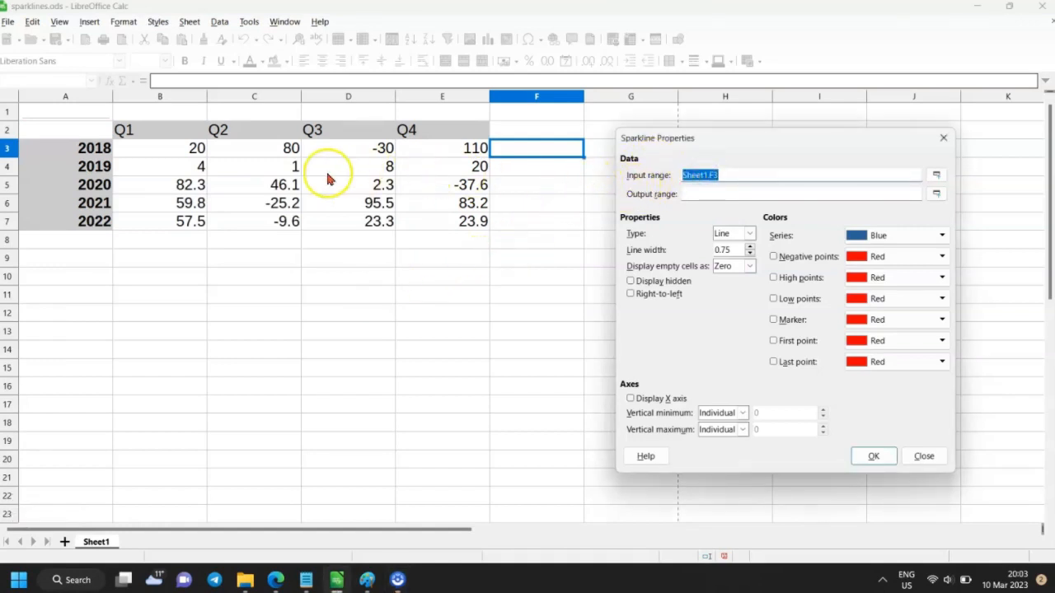
left_click_drag(160, 151, 462, 157)
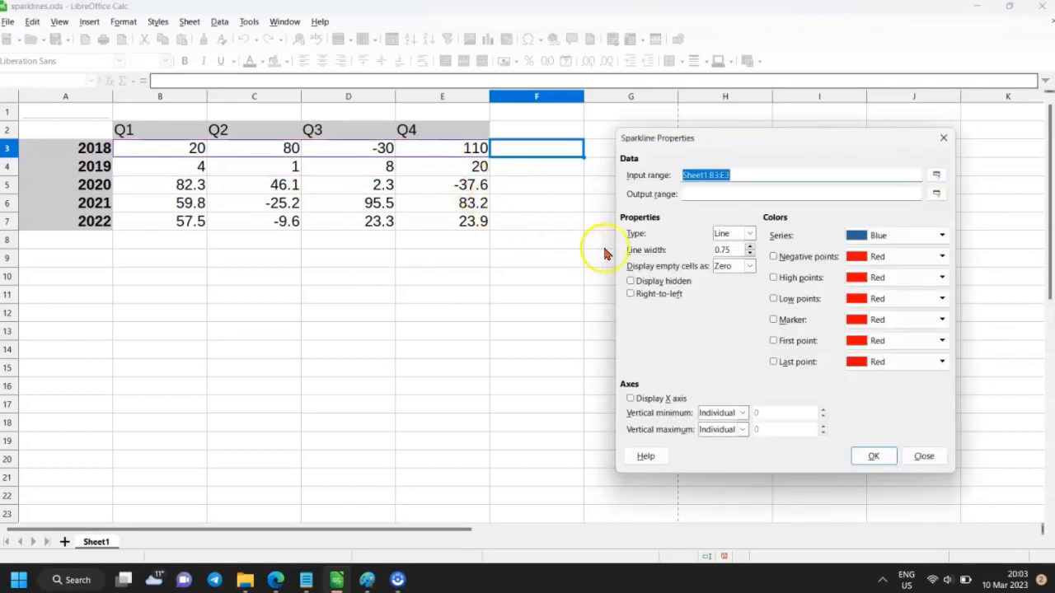
left_click(686, 195)
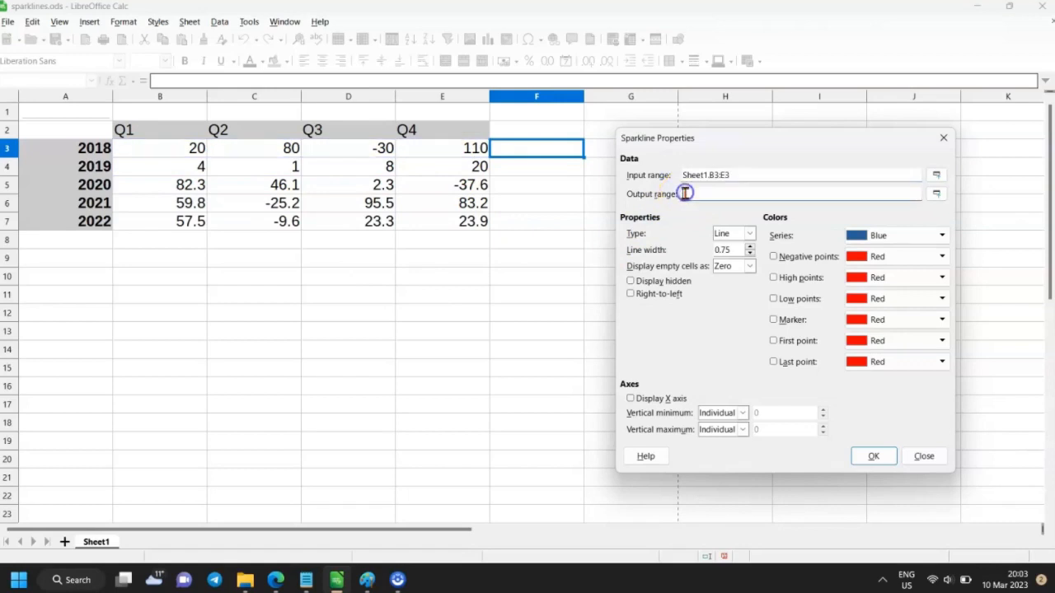
left_click(527, 146)
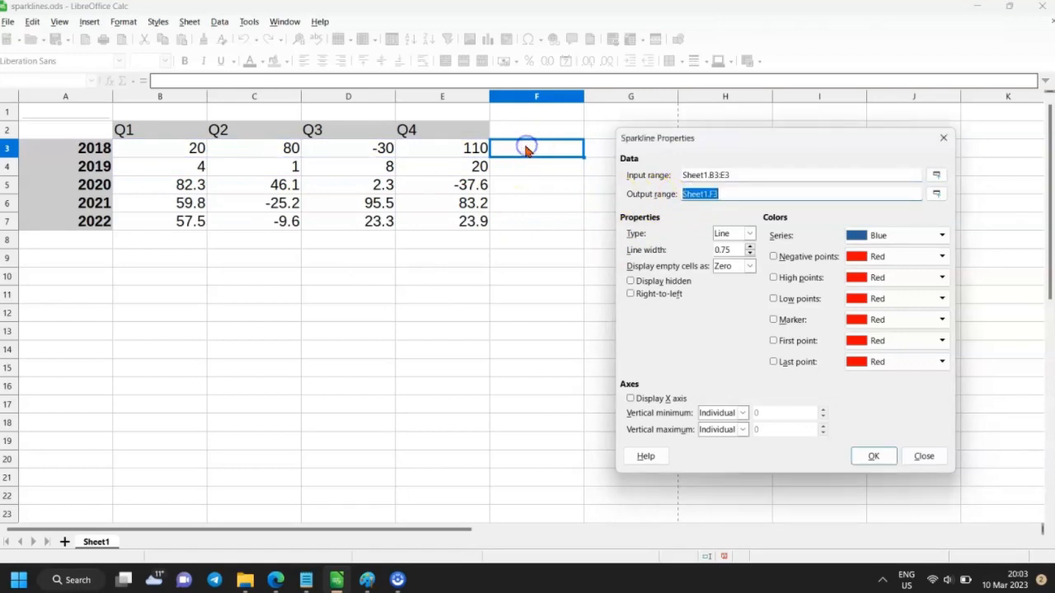
left_click(689, 196)
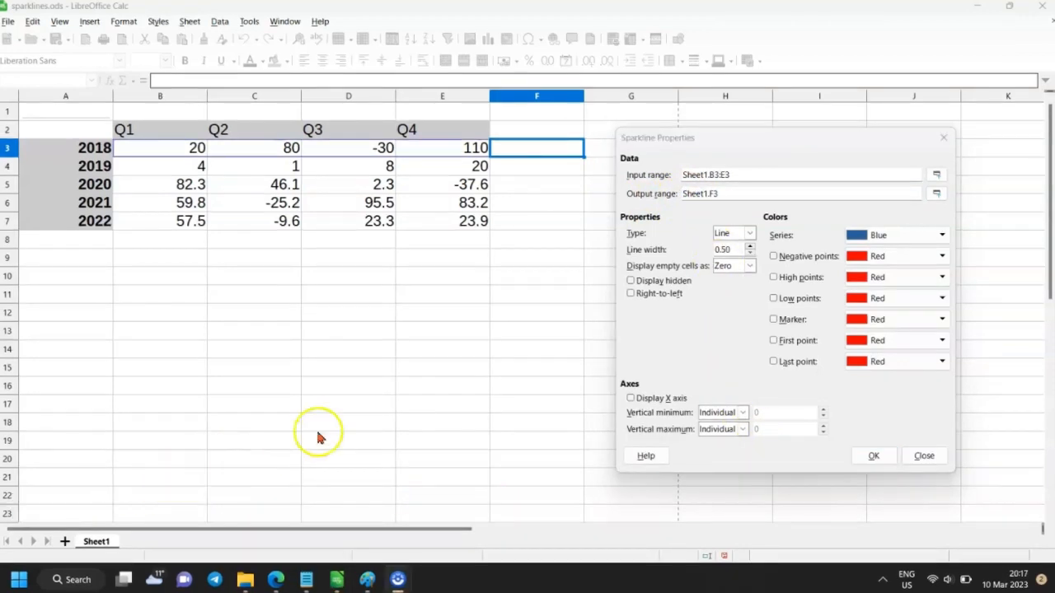
Step: Keep Line as the type of the 2018 sparkline and set its line width to 2.50
left_click(395, 404)
left_click(392, 402)
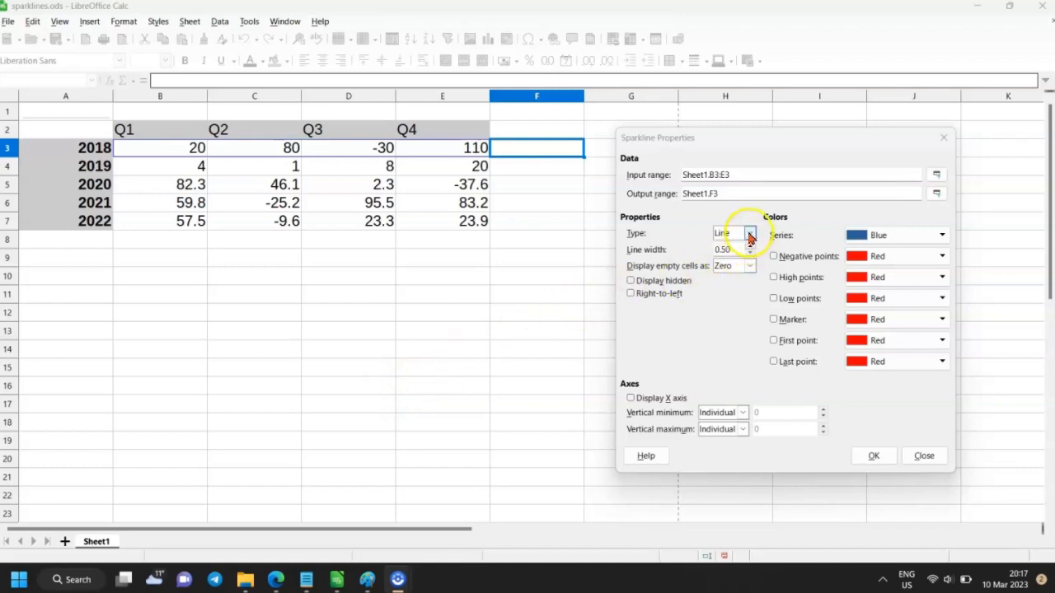
left_click(750, 236)
left_click(737, 247)
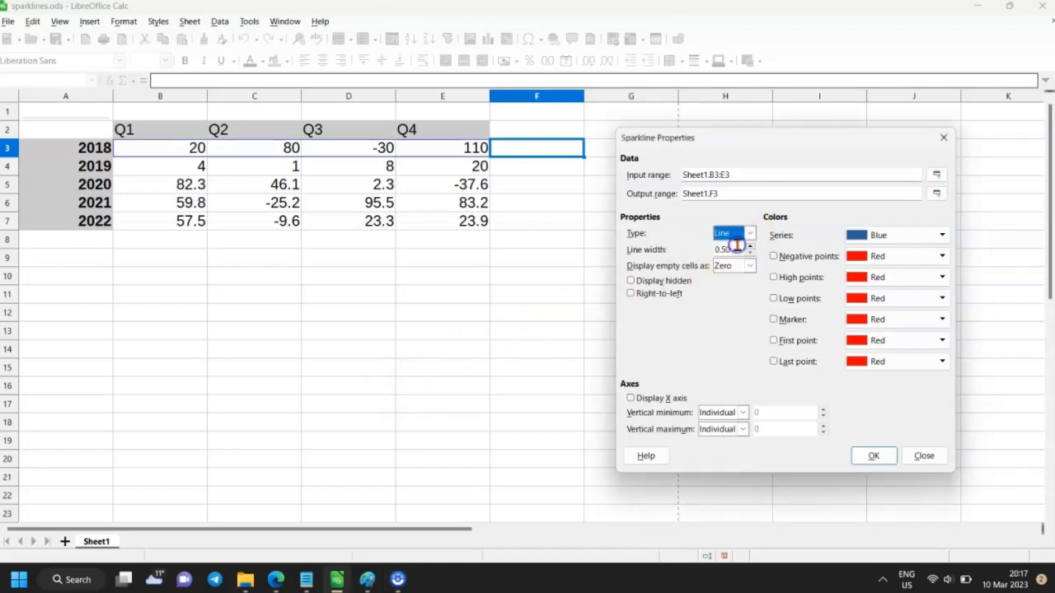
left_click(751, 245)
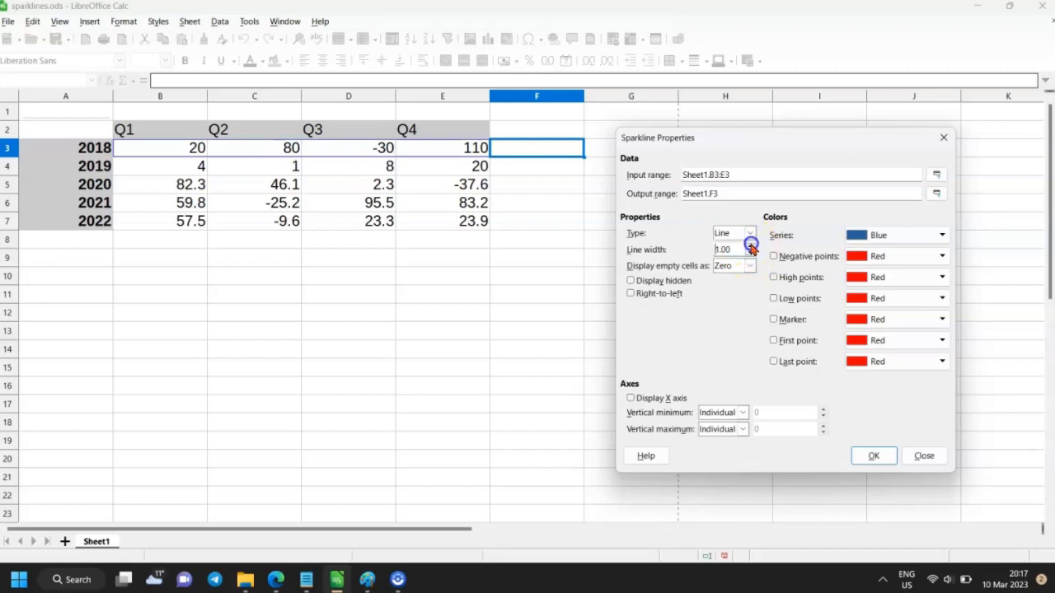
left_click(751, 245)
left_click(749, 247)
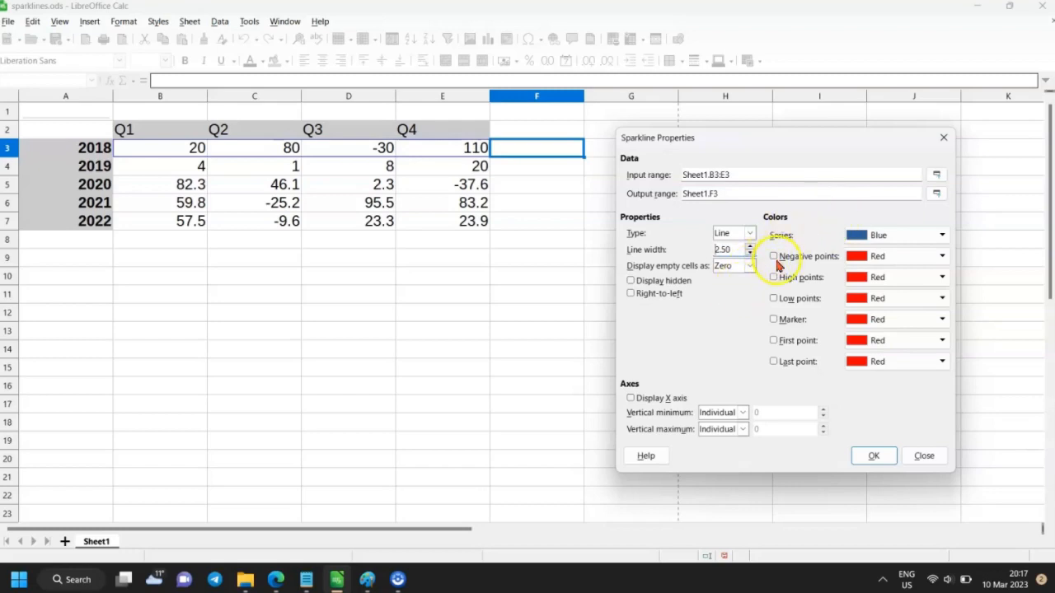
Step: Turn on red negative points, lime high points and black markers for the 2018 sparkline
left_click(773, 256)
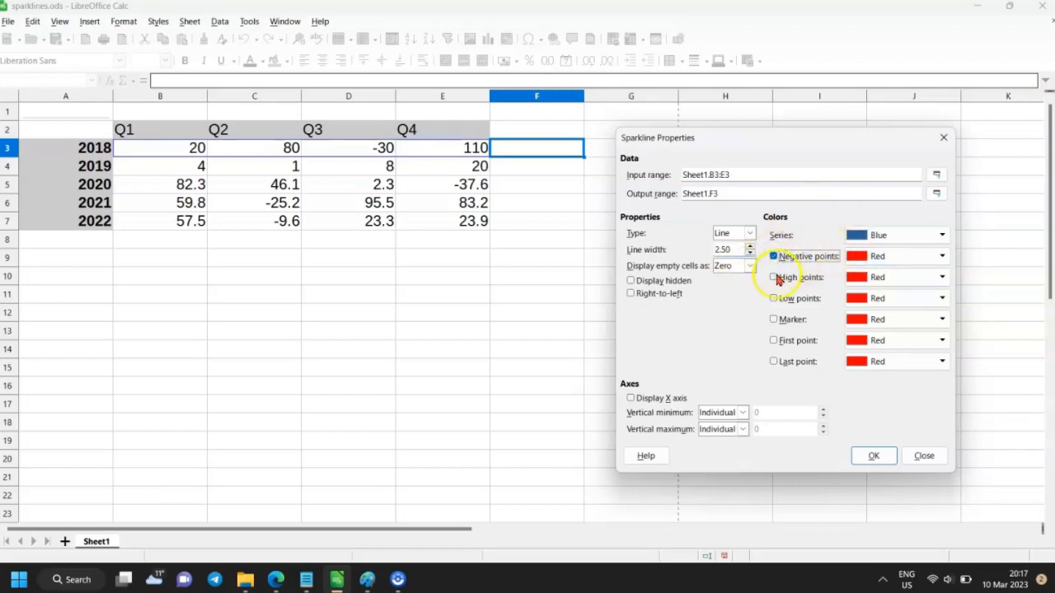
left_click(772, 278)
left_click(941, 277)
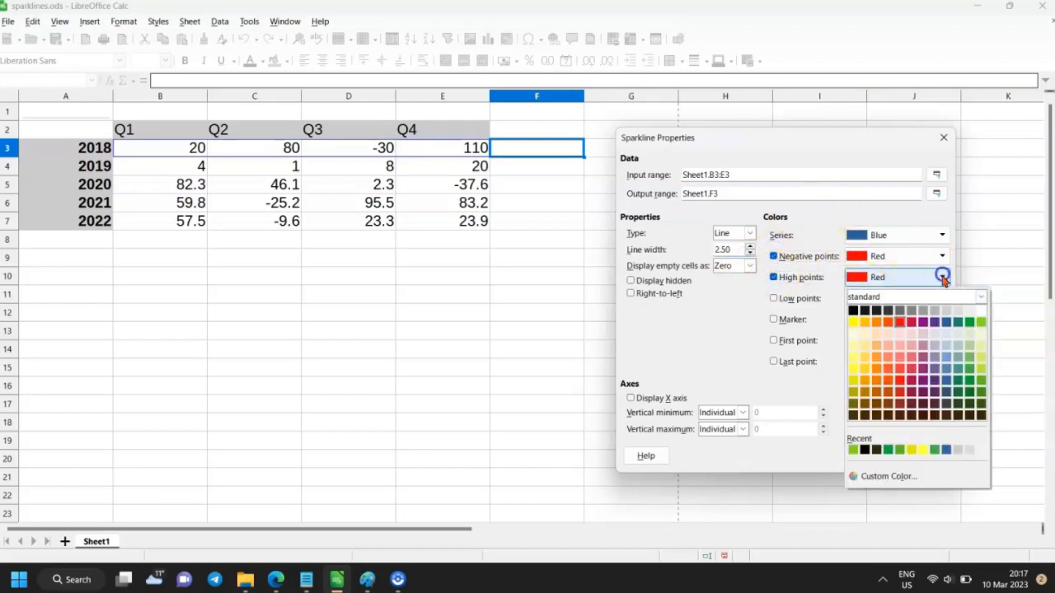
left_click(979, 321)
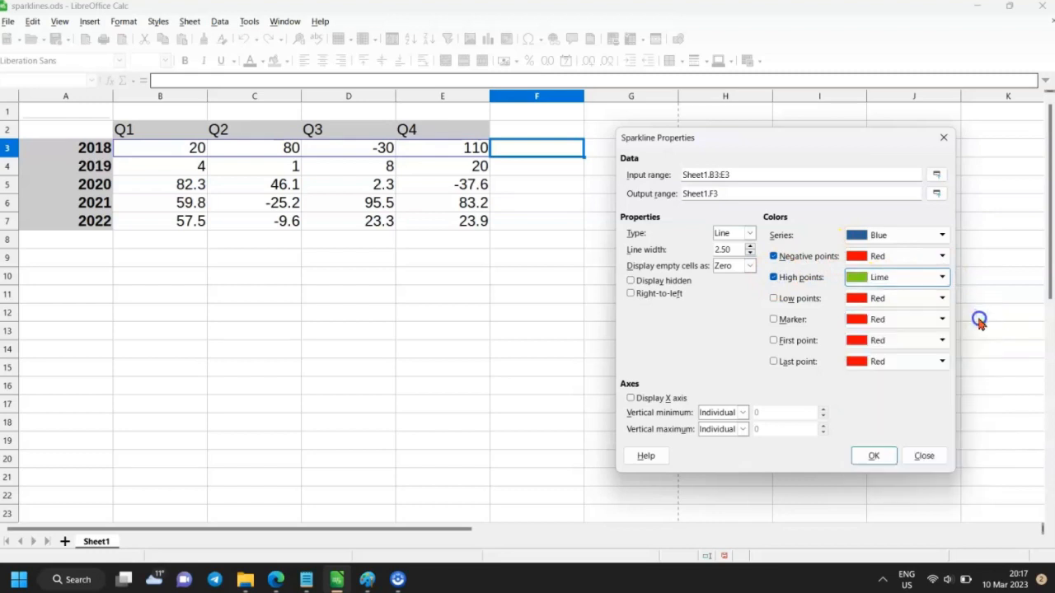
left_click(776, 319)
left_click(942, 319)
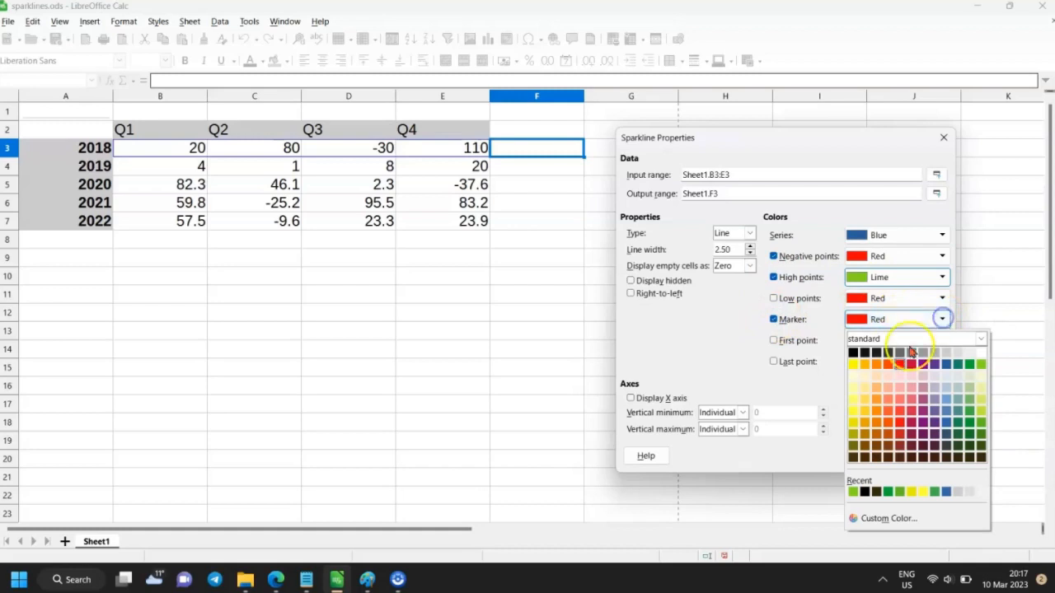
left_click(855, 353)
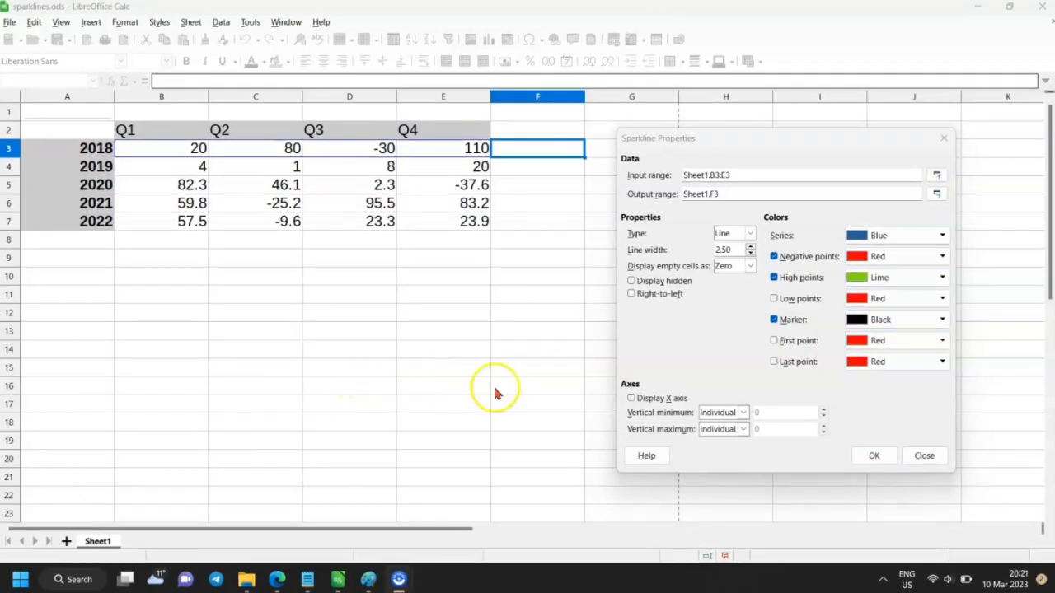
Step: Create the 2018 sparkline in F3 and fill it down through F7 for the remaining years
left_click(874, 458)
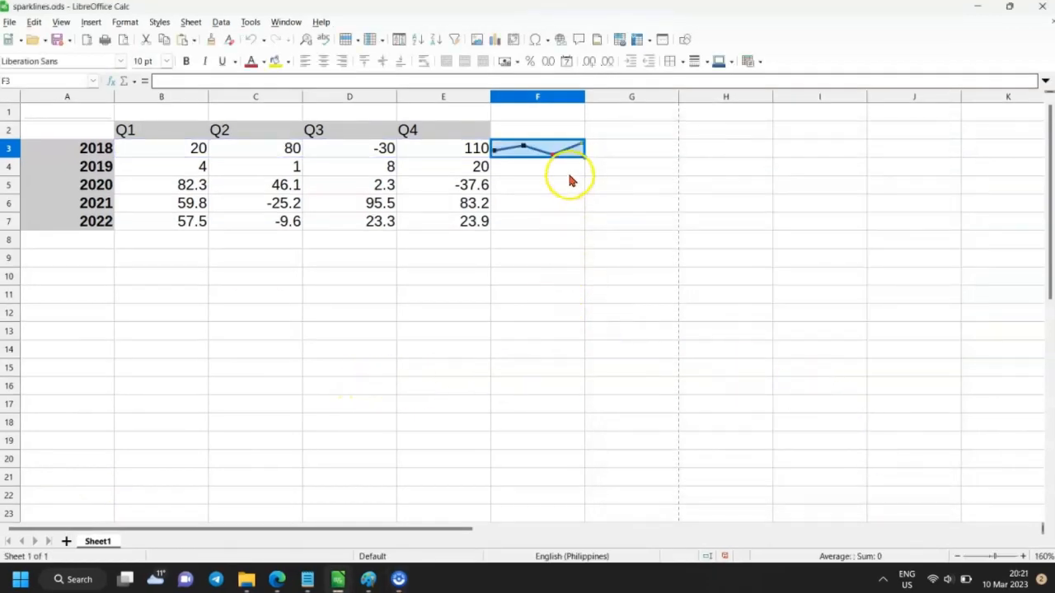
left_click_drag(582, 157, 582, 231)
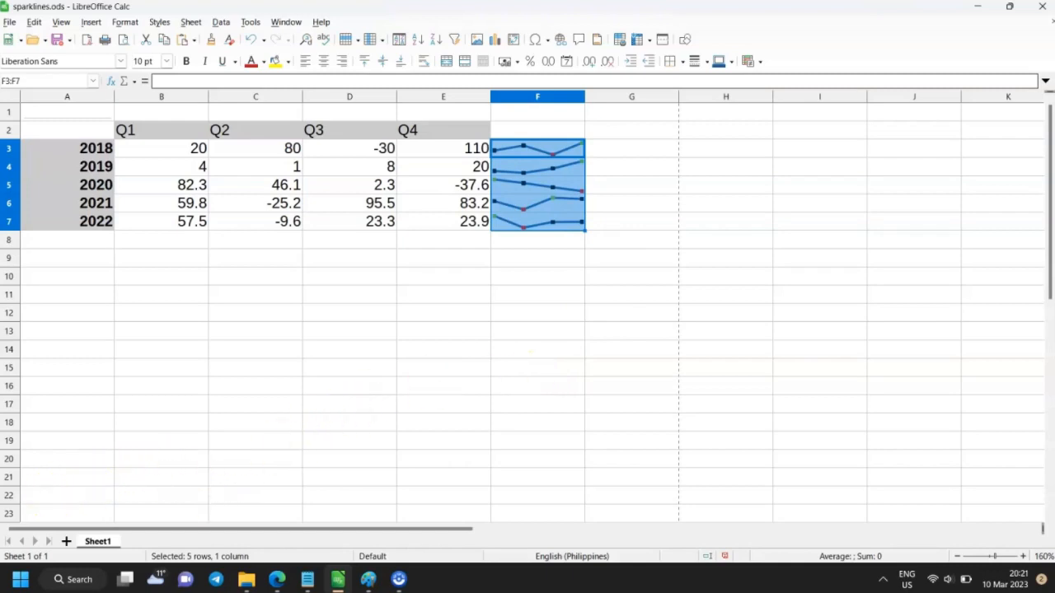
Step: Start a new sparkline below the Q1 column with input range B3:B7 and output range B8
left_click(165, 240)
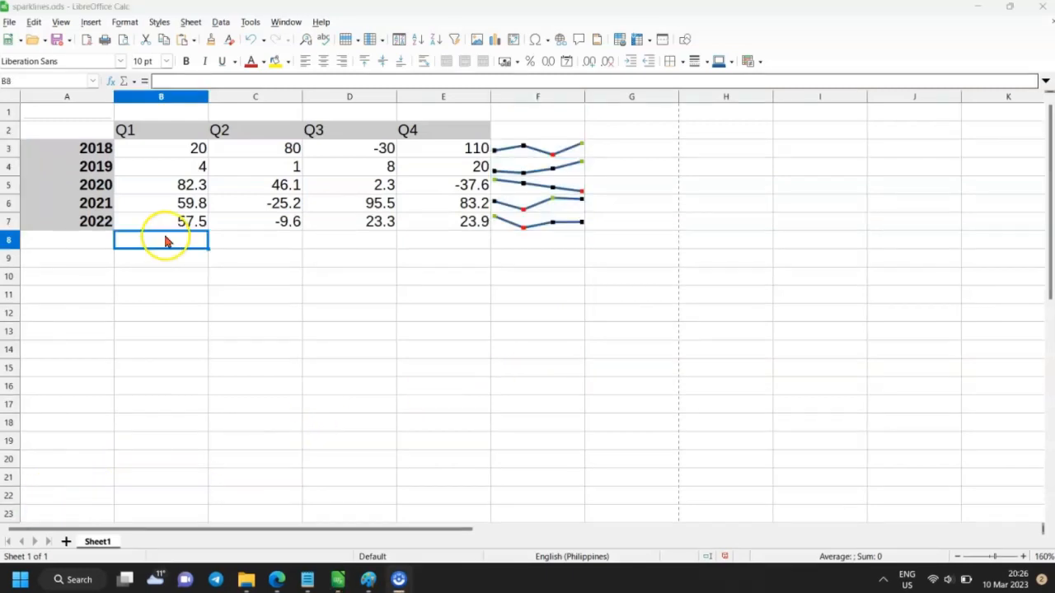
right_click(165, 237)
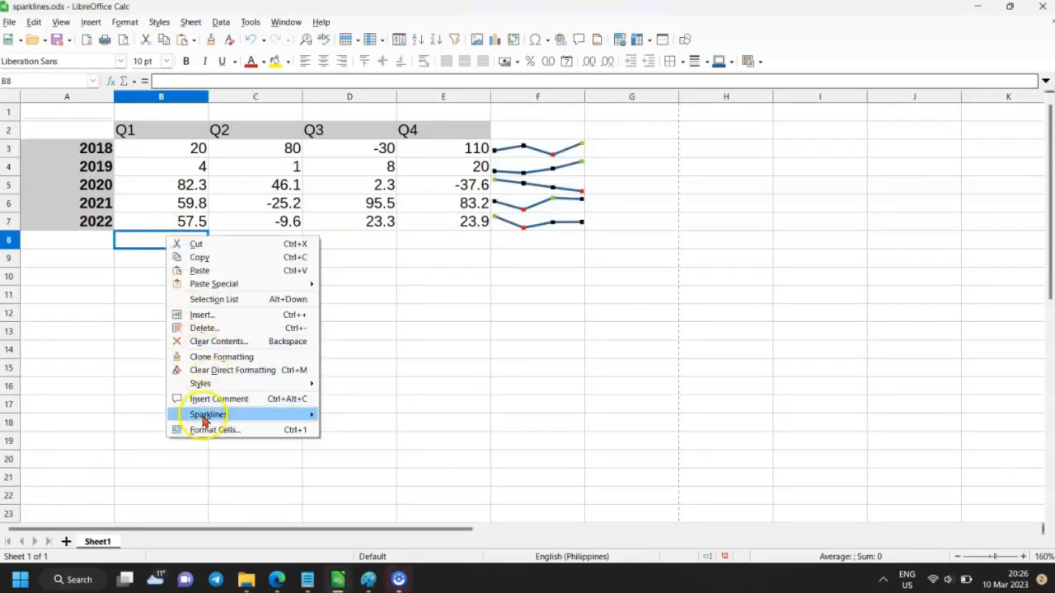
mouse_move(283, 416)
left_click(350, 415)
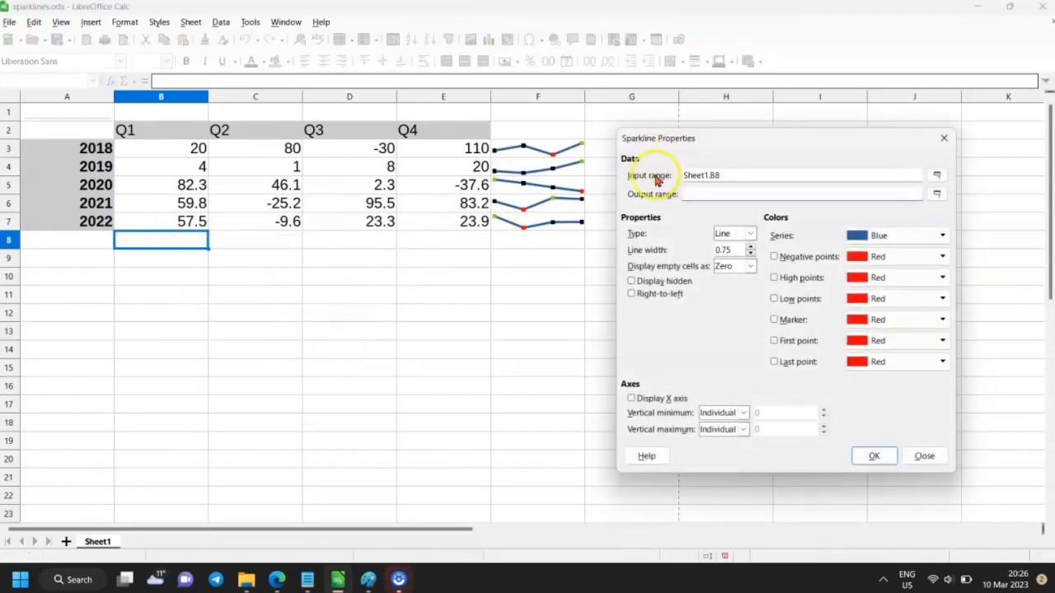
left_click(696, 175)
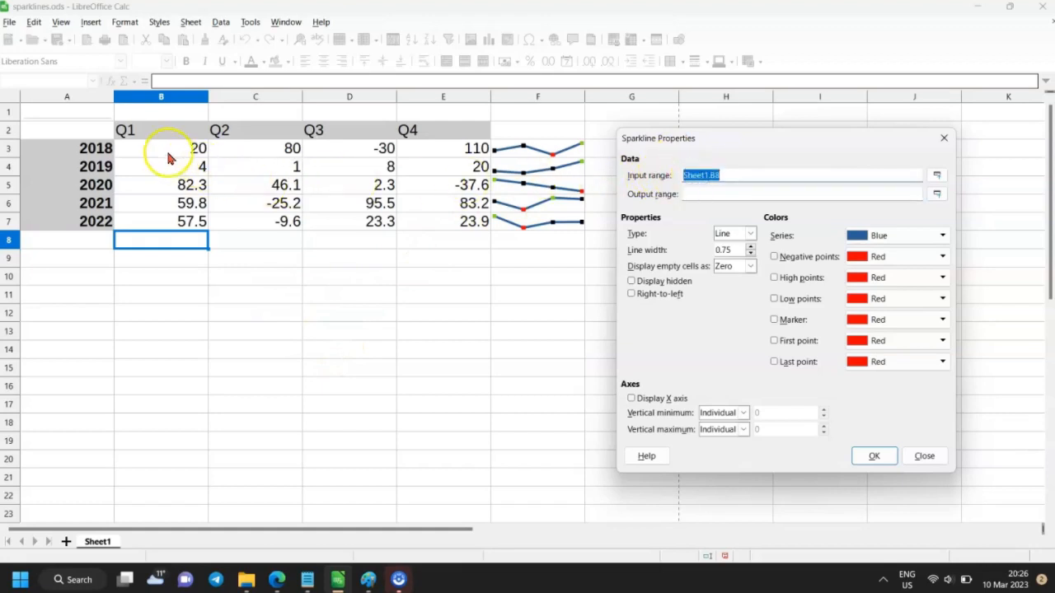
left_click_drag(168, 151, 173, 227)
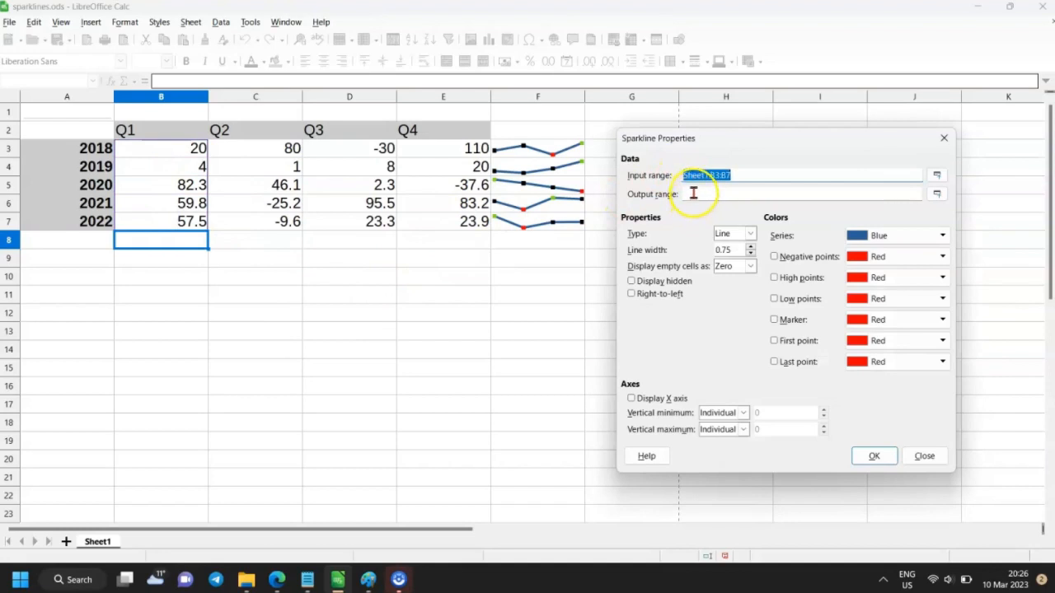
left_click(684, 195)
left_click(184, 240)
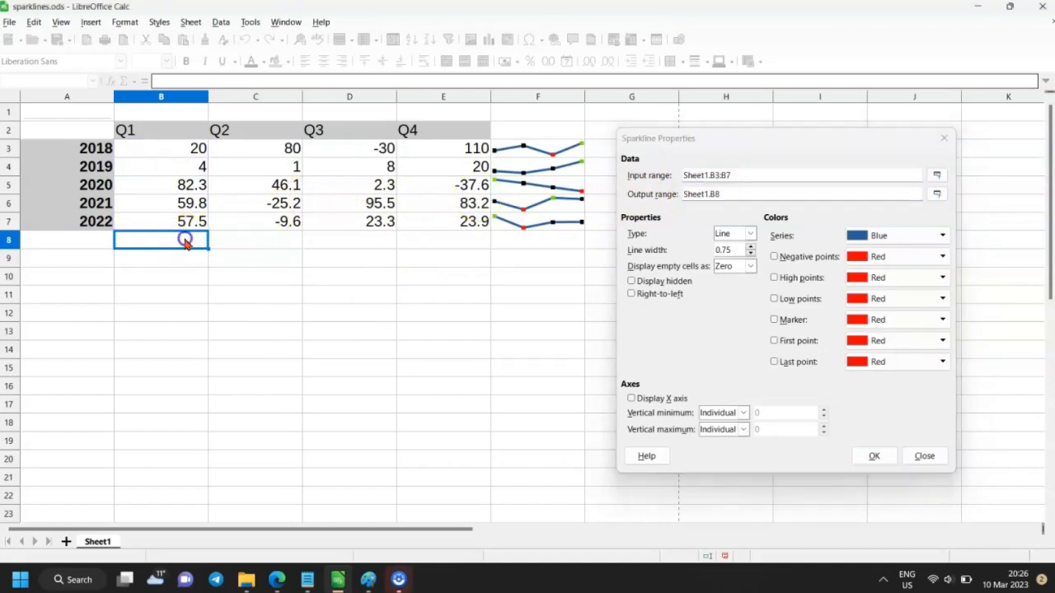
Step: Set the line width of the Q1 sparkline to 2.00
left_click(750, 247)
left_click(751, 247)
left_click(749, 246)
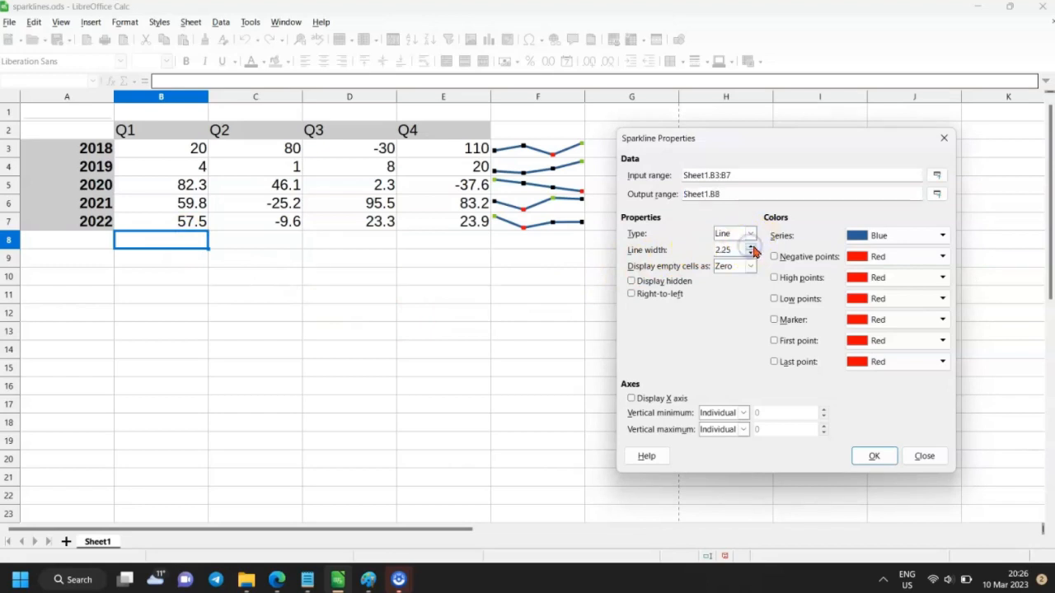
left_click(750, 253)
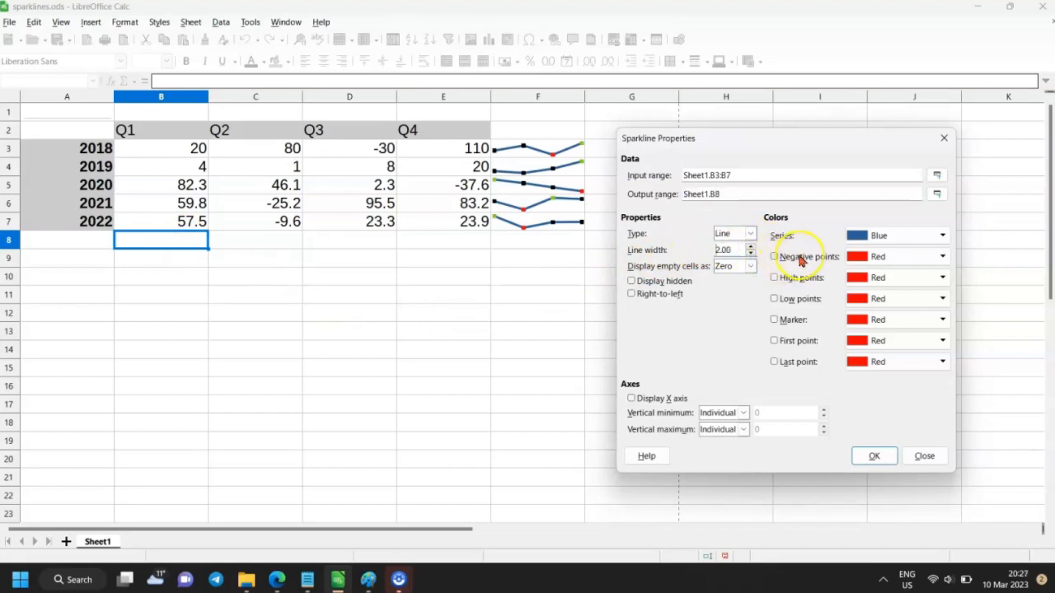
Step: Highlight the Q1 sparkline's negative points in red and high points in lime, and show its markers in black
left_click(773, 257)
left_click(773, 279)
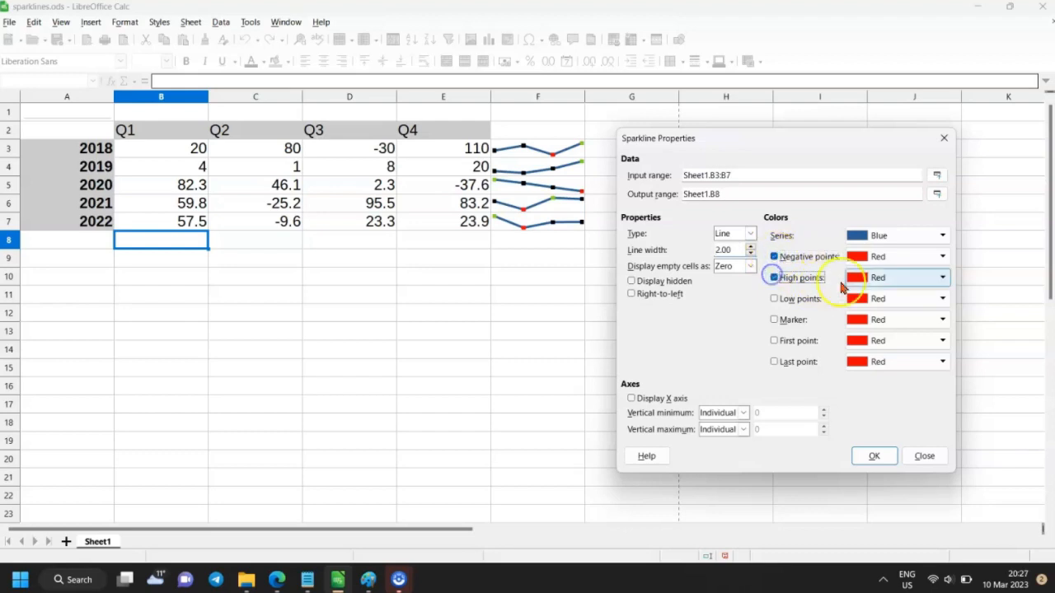
left_click(943, 278)
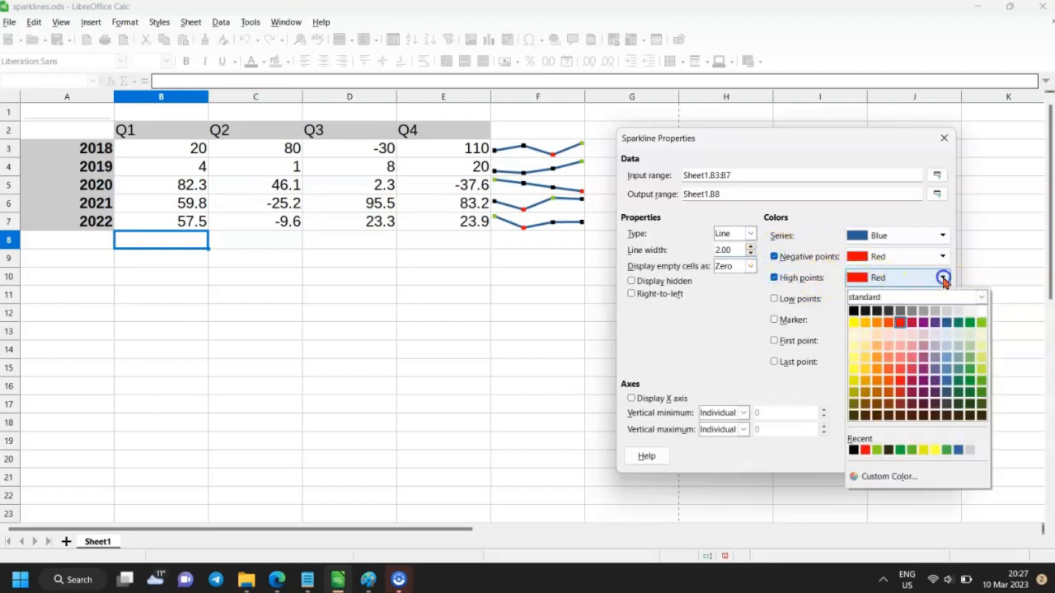
left_click(981, 323)
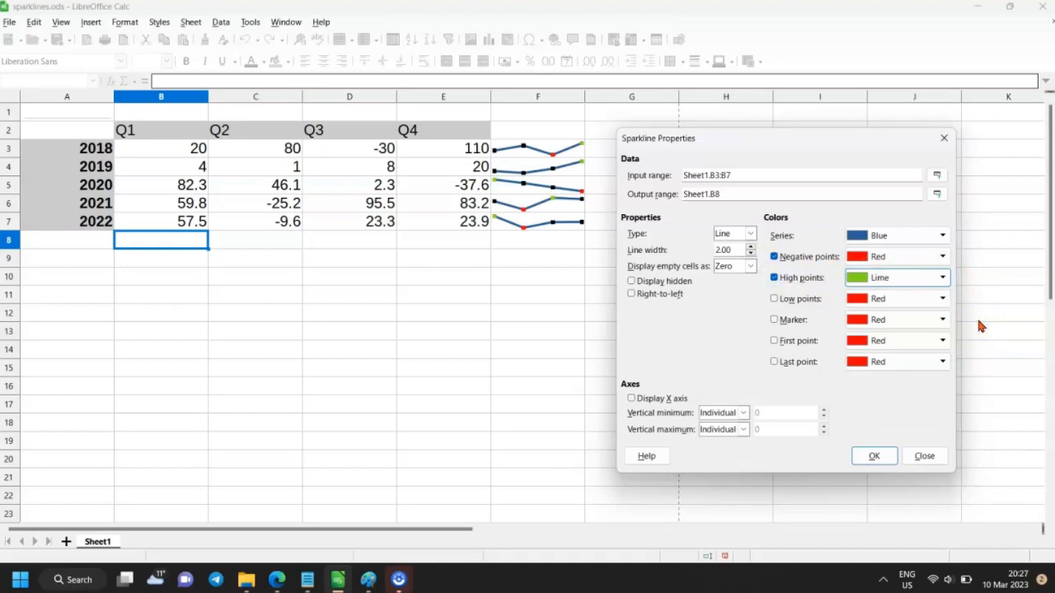
left_click(773, 319)
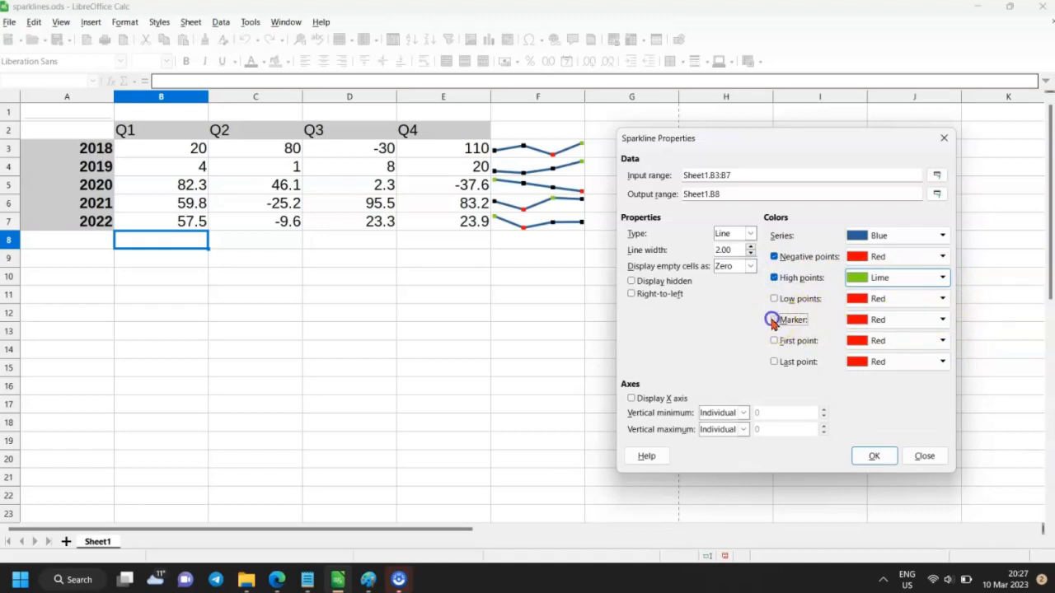
left_click(942, 321)
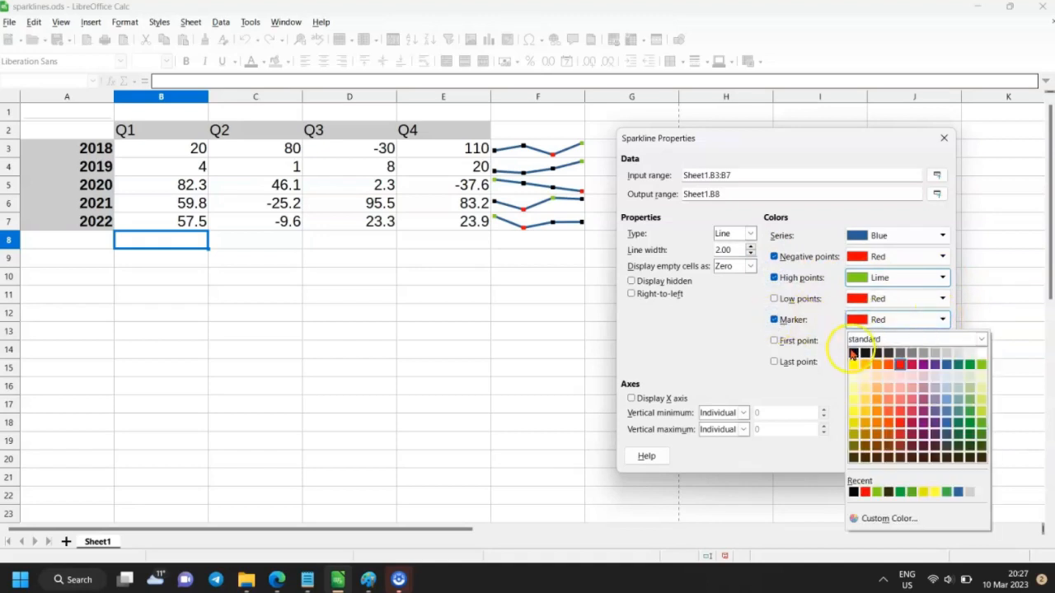
left_click(851, 350)
Step: Create the Q1 sparkline in B8 and fill it across to E8 for the other quarters
left_click(880, 456)
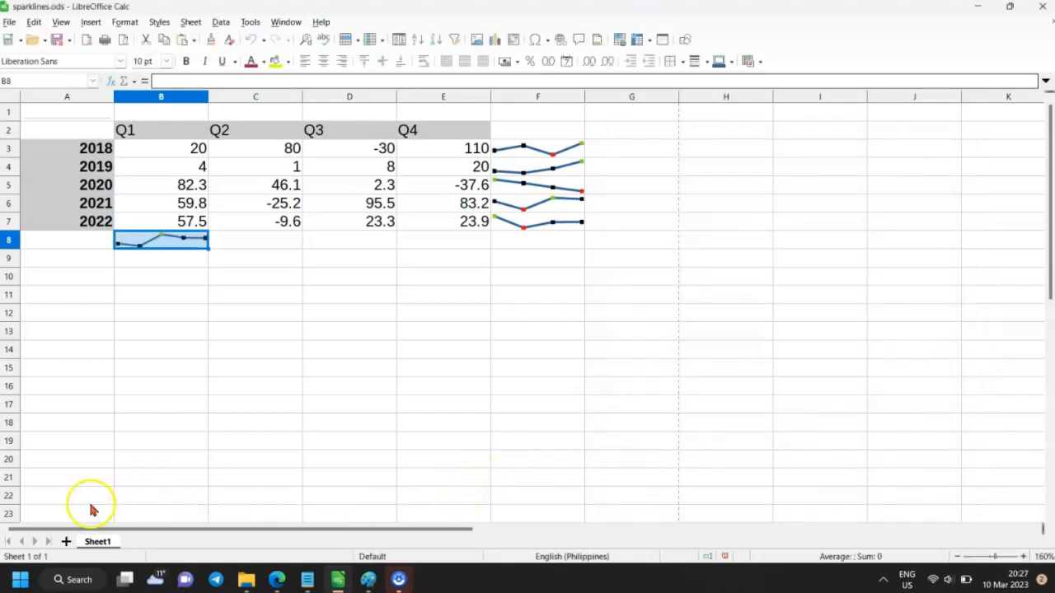
left_click_drag(209, 248, 467, 252)
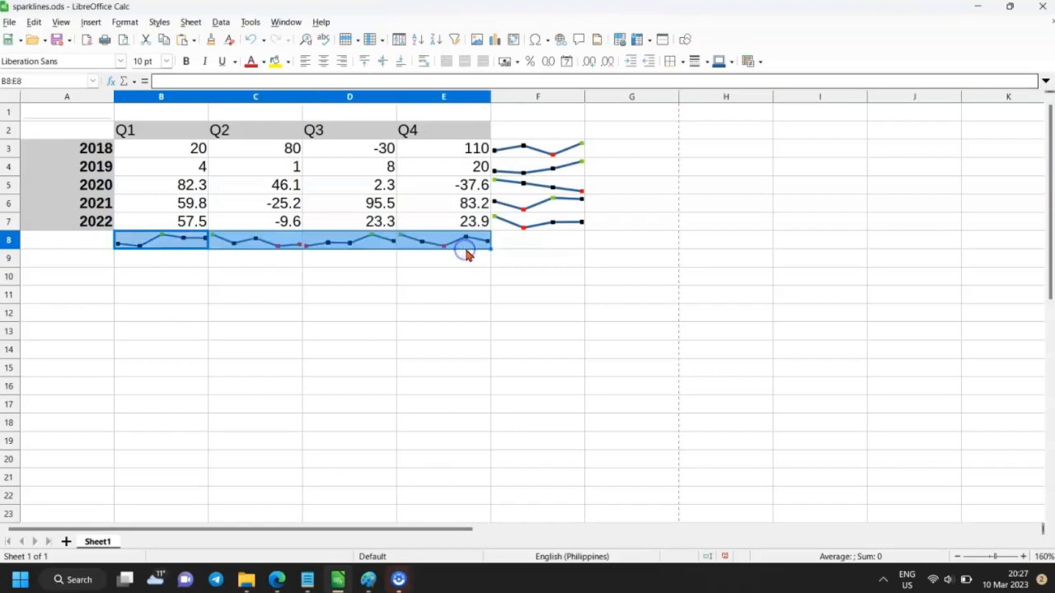
left_click(470, 280)
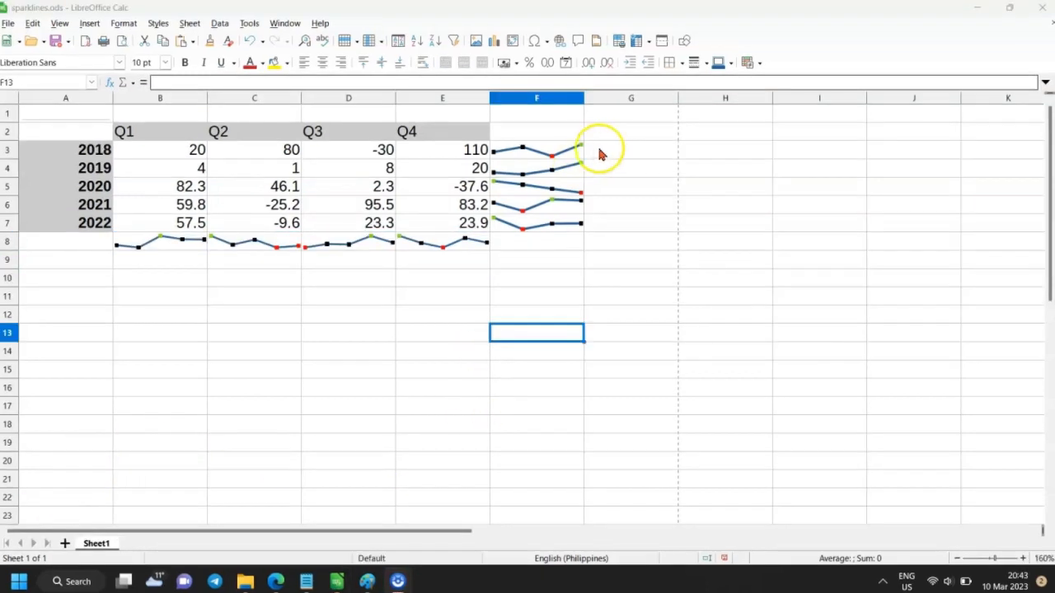
Step: Start a new sparkline for the 2018 row with input range B3:E3 and output range G3
left_click(604, 149)
right_click(607, 150)
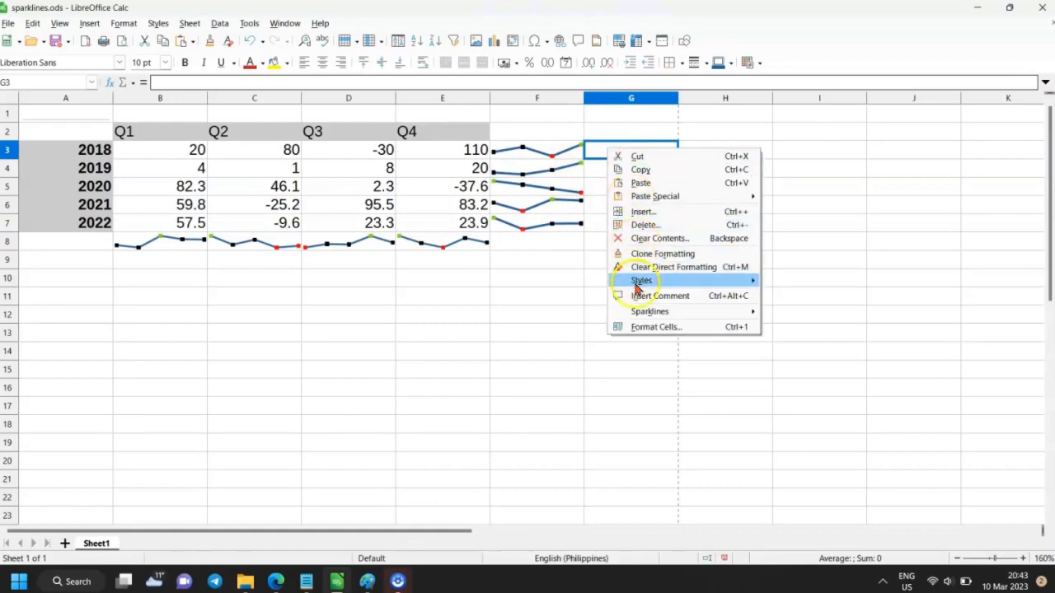
mouse_move(712, 317)
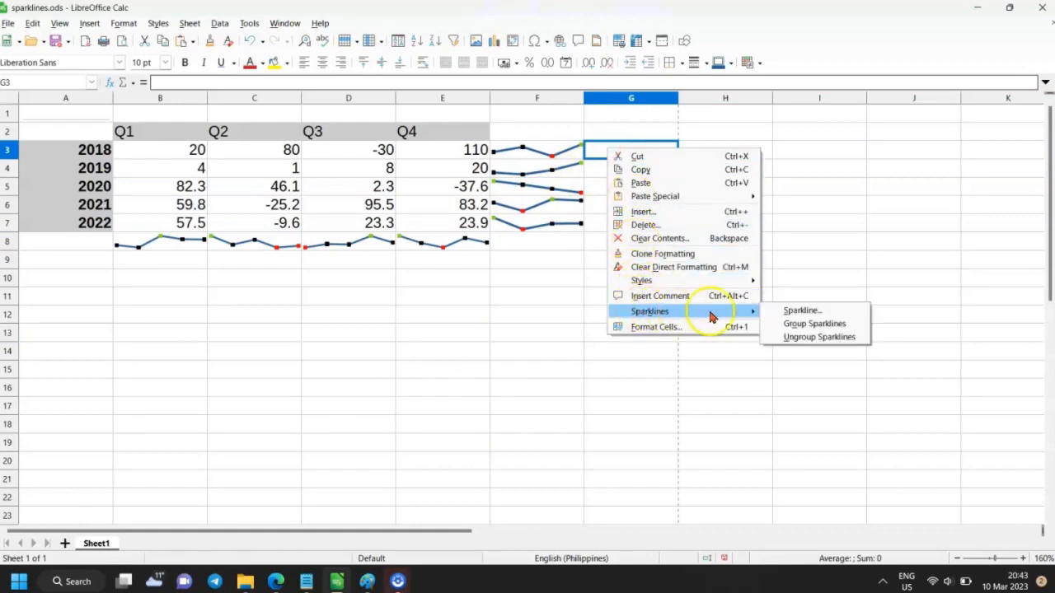
left_click(795, 310)
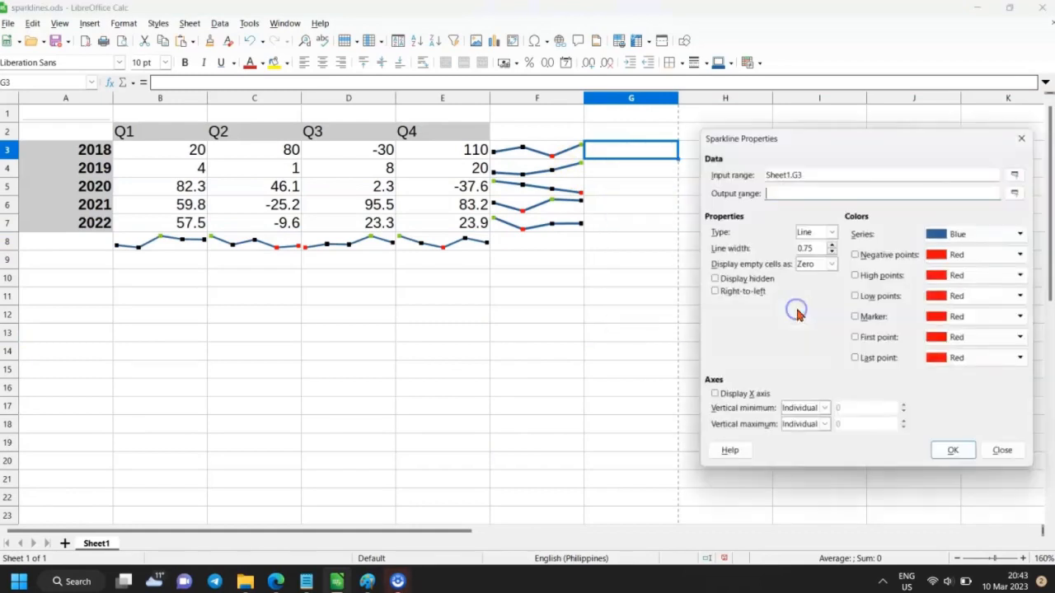
double_click(785, 172)
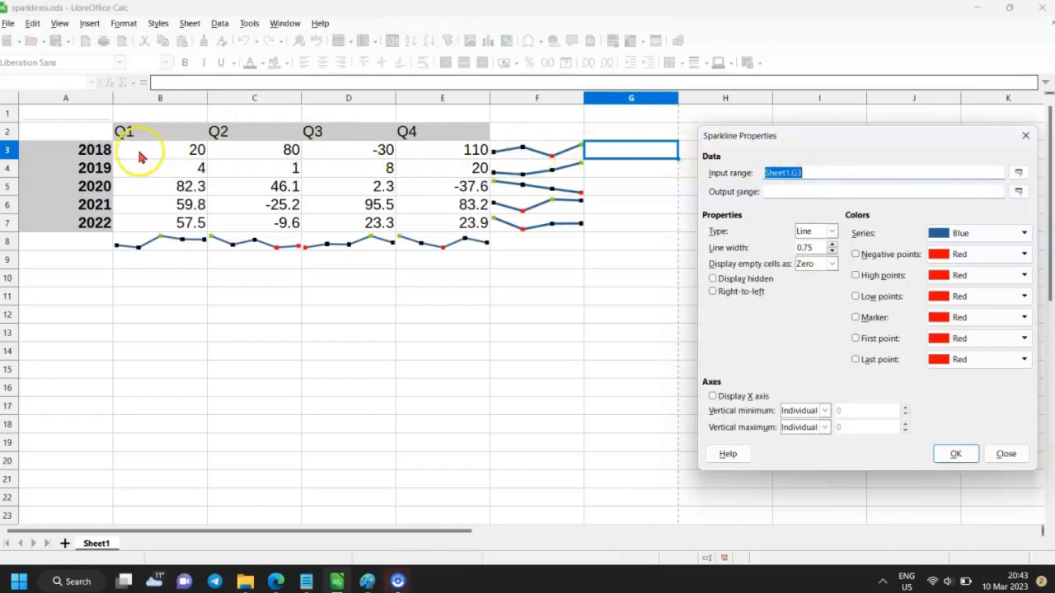
left_click_drag(164, 150, 421, 150)
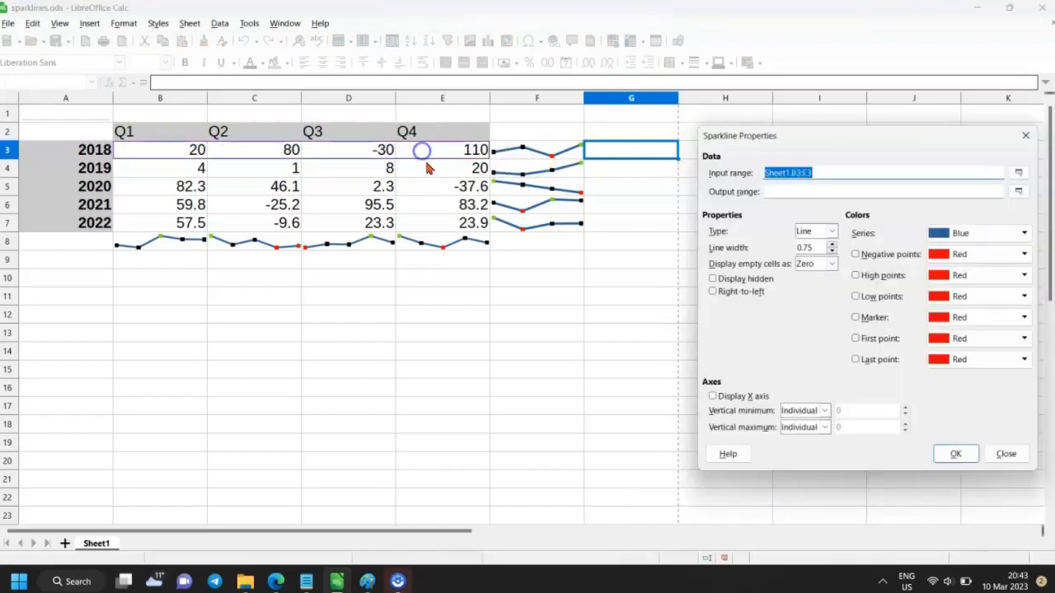
left_click(732, 192)
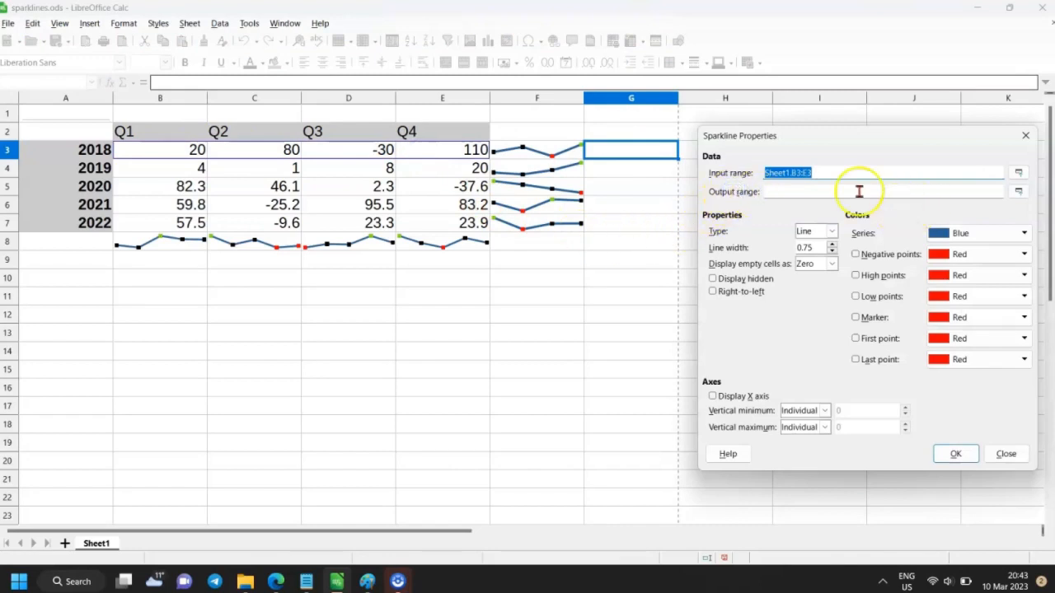
left_click(781, 191)
left_click(632, 152)
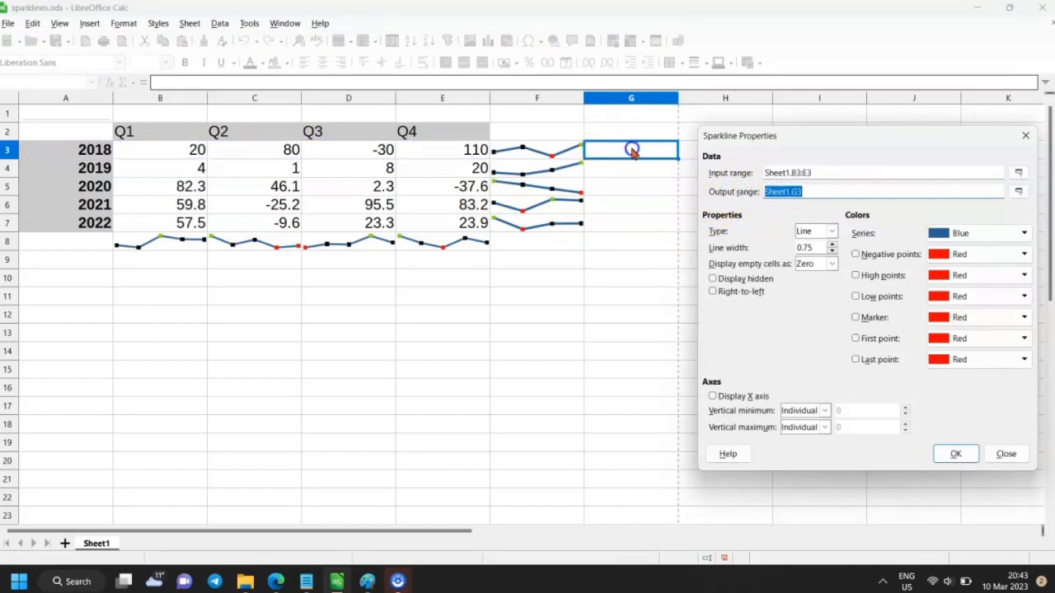
Step: Set the 2018 sparkline's type to Column and highlight its negative points in red and high points in lime
left_click(830, 232)
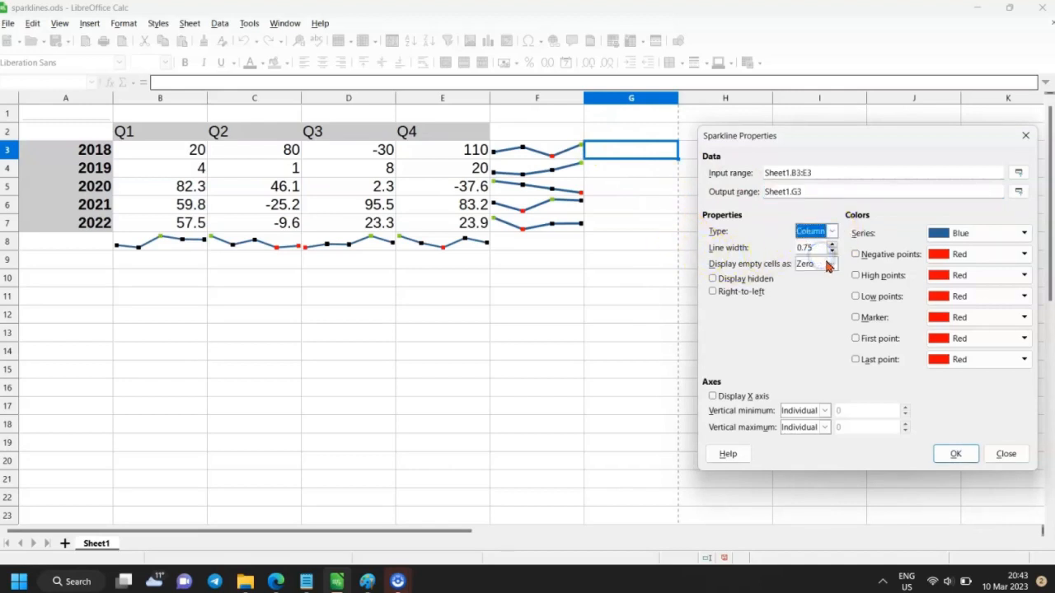
left_click(855, 255)
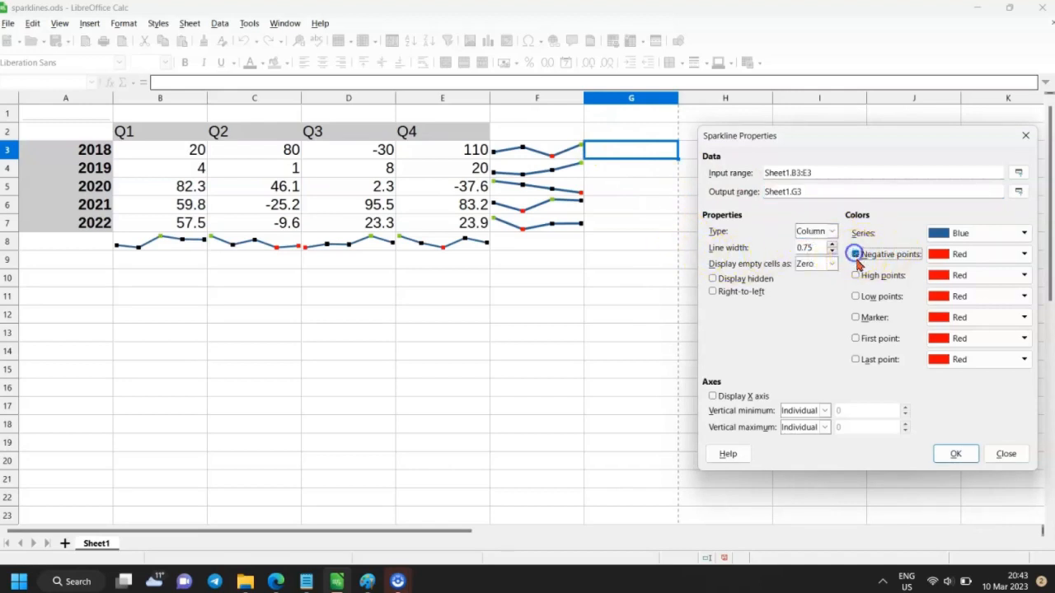
left_click(855, 276)
left_click(1015, 279)
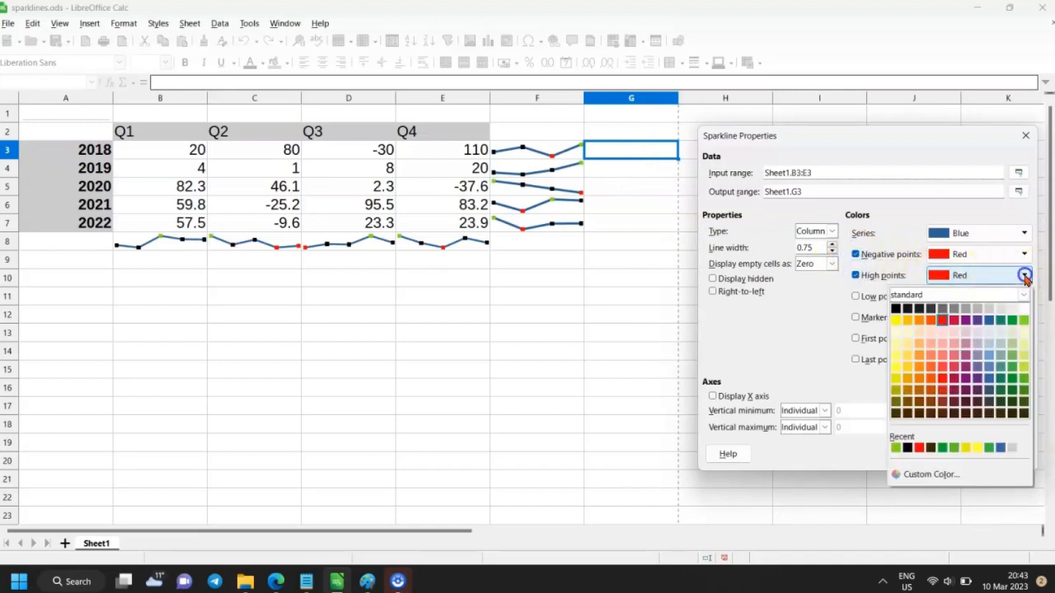
left_click(1027, 318)
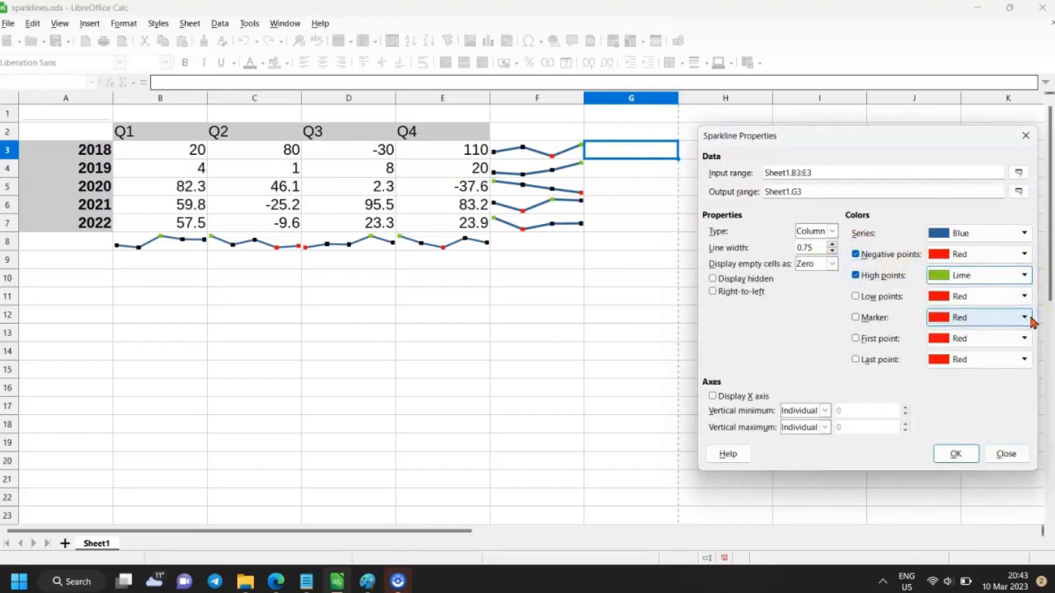
Step: Create the column sparkline in G3 and fill it down to G7 for the other years
left_click(955, 458)
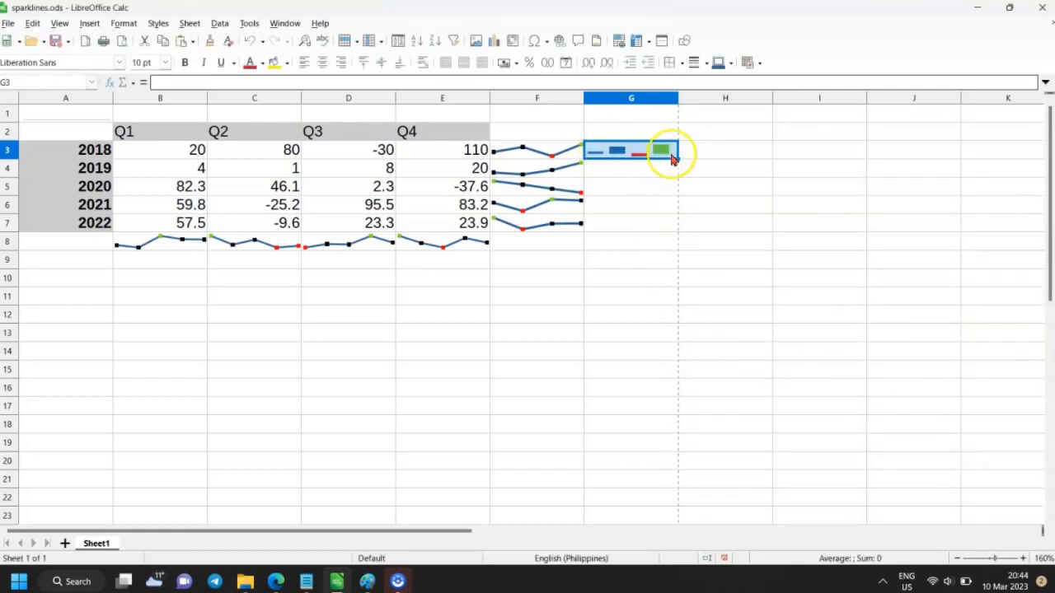
left_click_drag(677, 157, 674, 224)
left_click(654, 238)
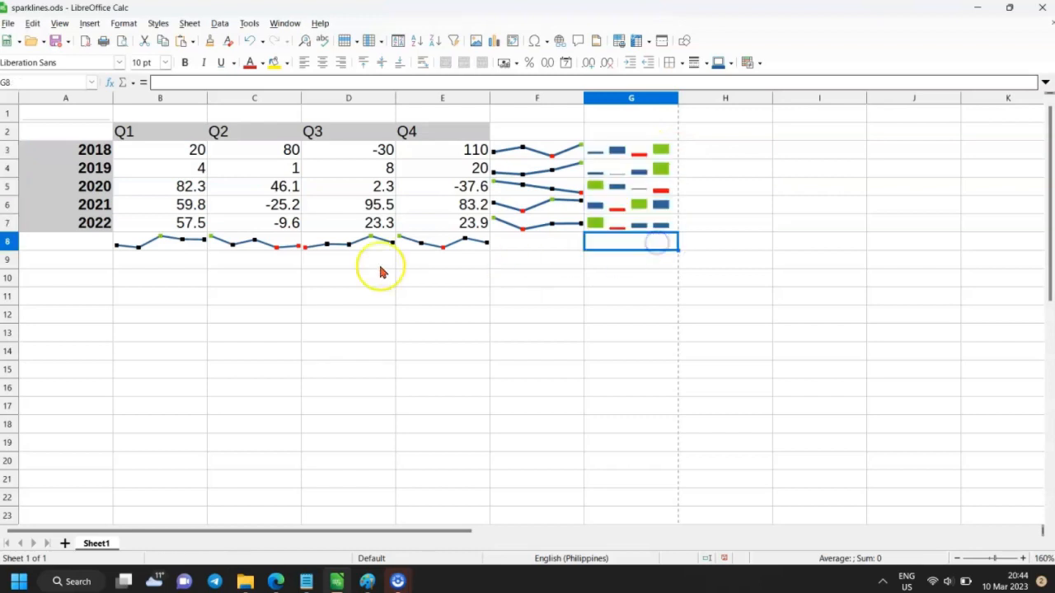
Step: Start a new sparkline in the second row below the Q1 data with input range B3:B7 and output range B9
right_click(158, 260)
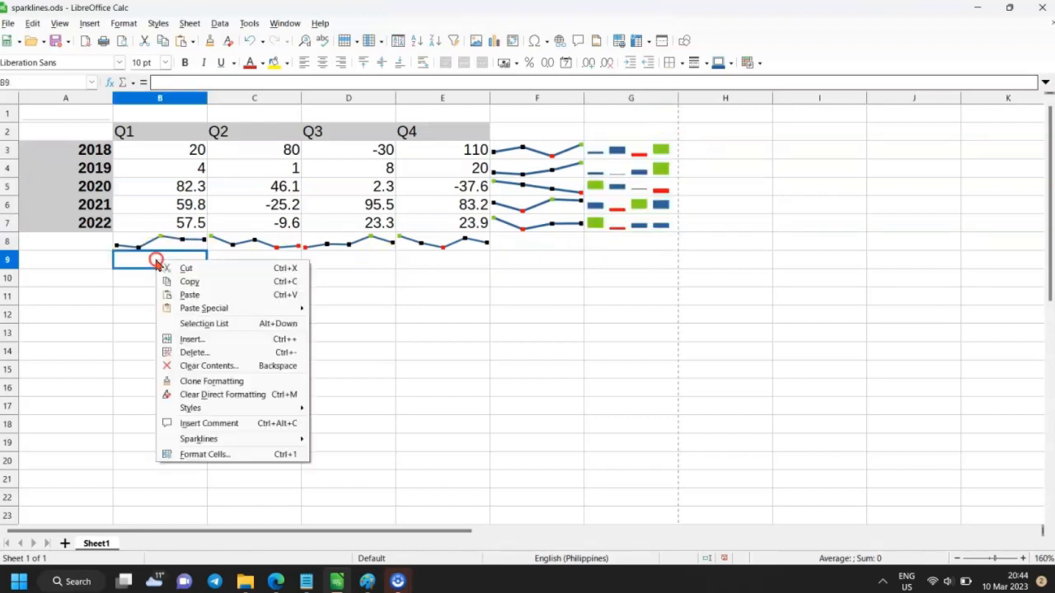
left_click(202, 440)
left_click(364, 438)
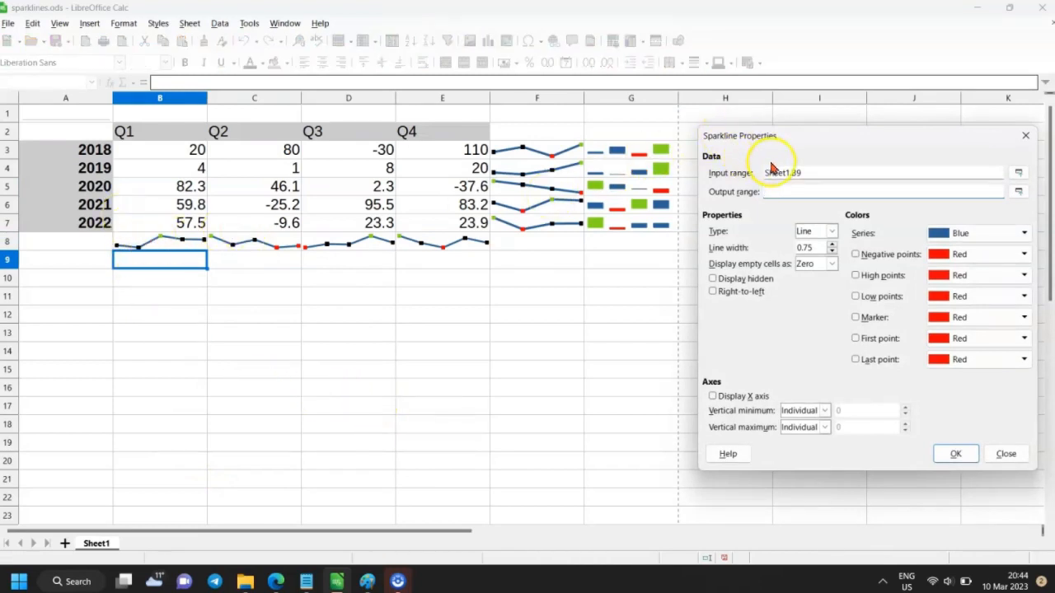
left_click(772, 172)
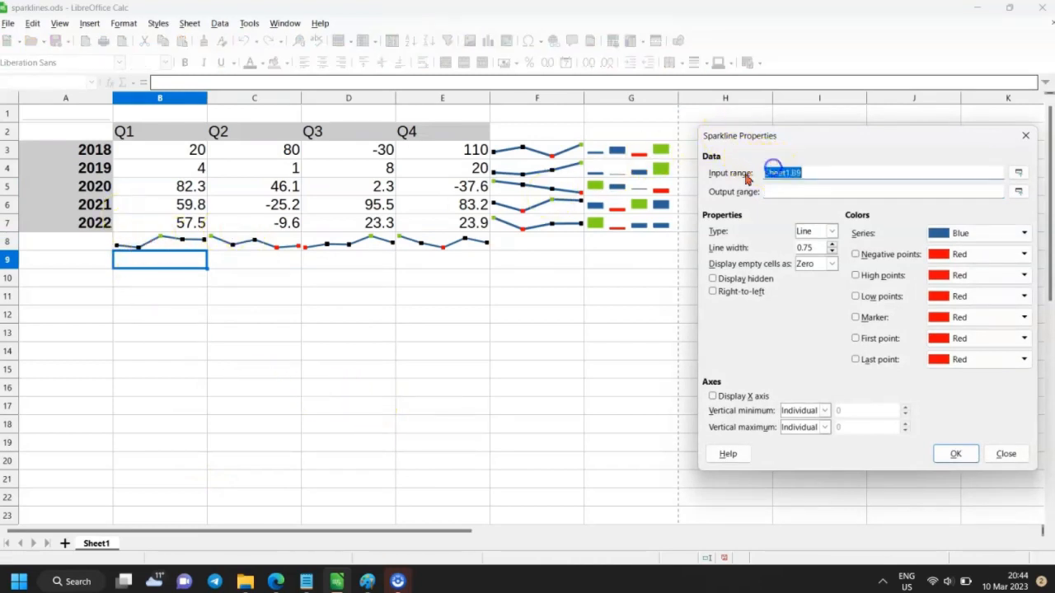
left_click(180, 258)
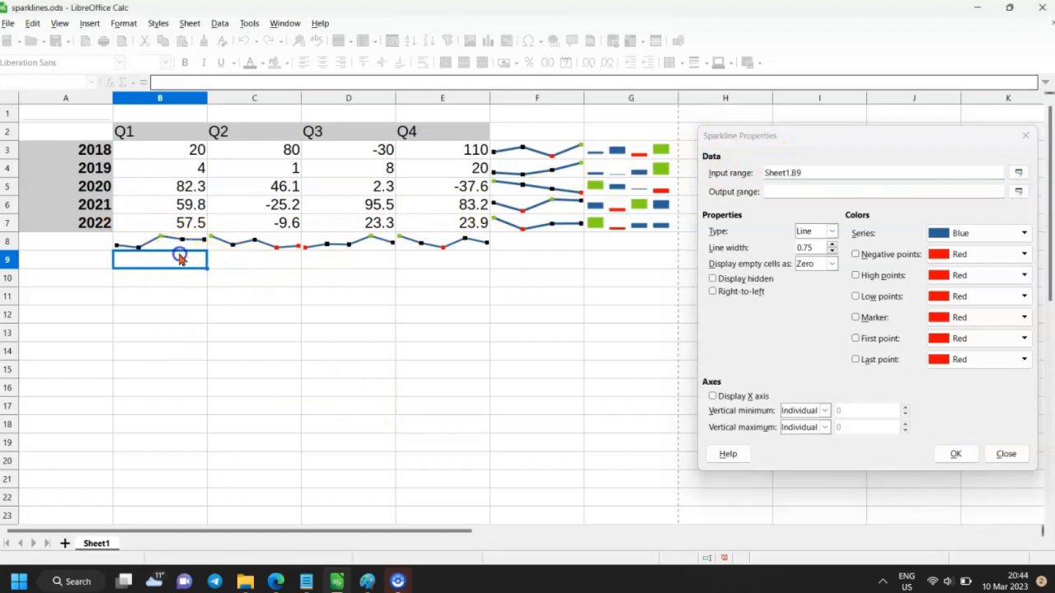
left_click(183, 146)
left_click_drag(183, 145, 177, 229)
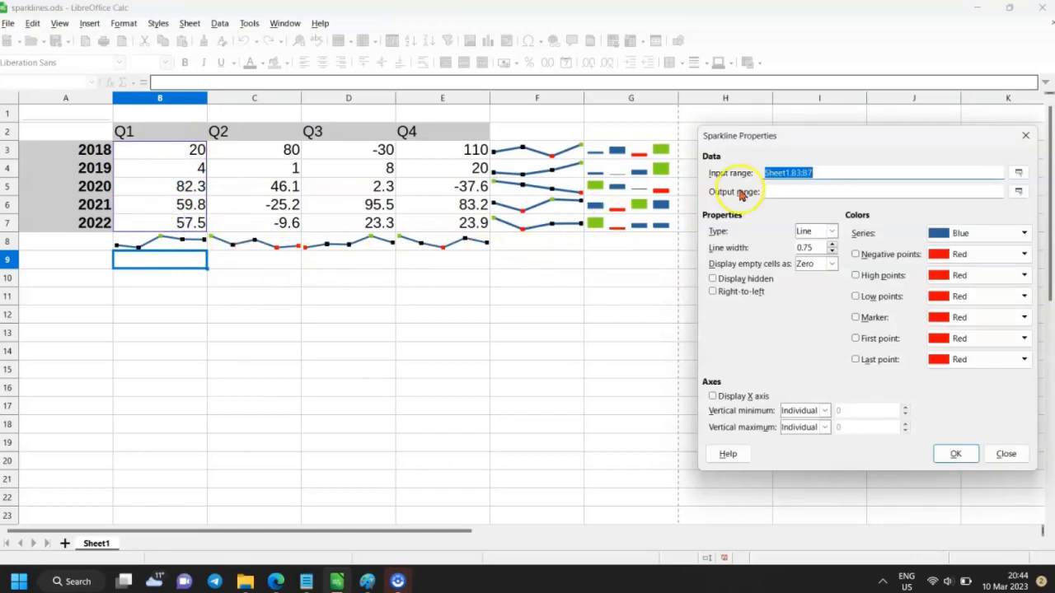
left_click(776, 190)
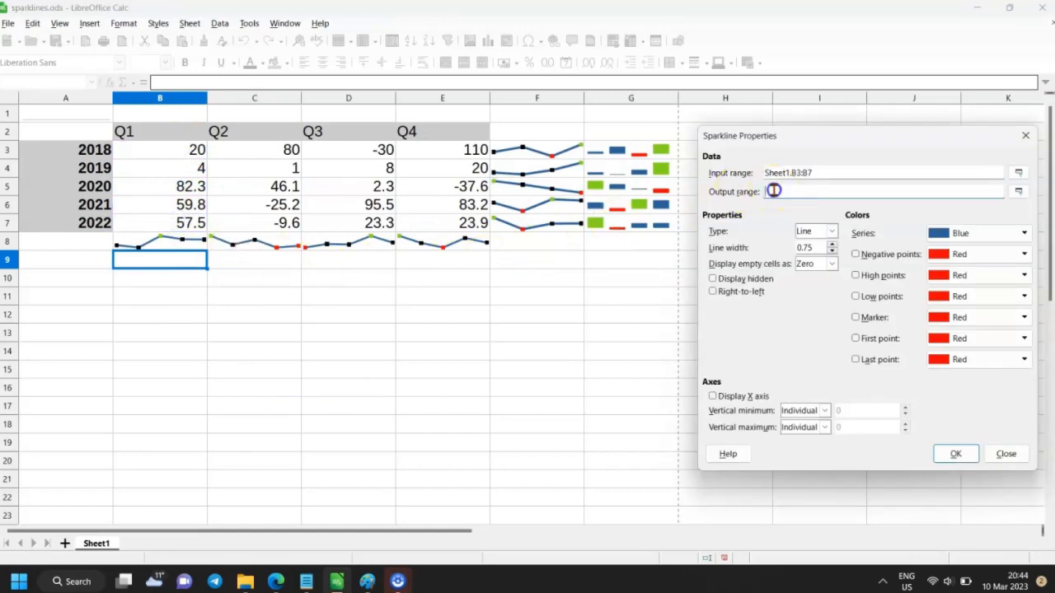
left_click(162, 264)
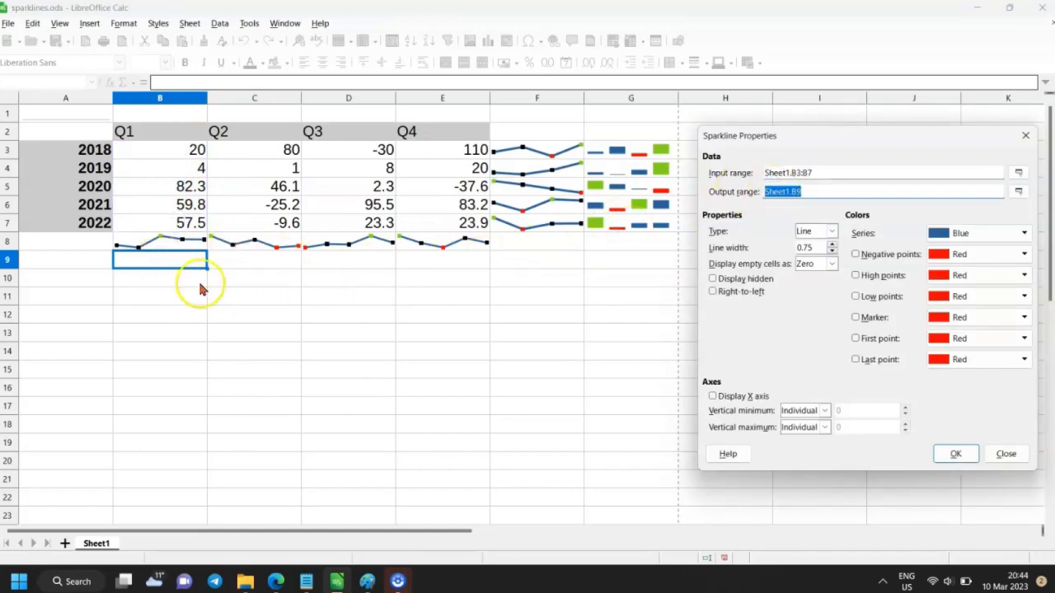
Step: Set the new Q1 sparkline's type to Column and highlight its negative points in red and high points in lime
left_click(833, 232)
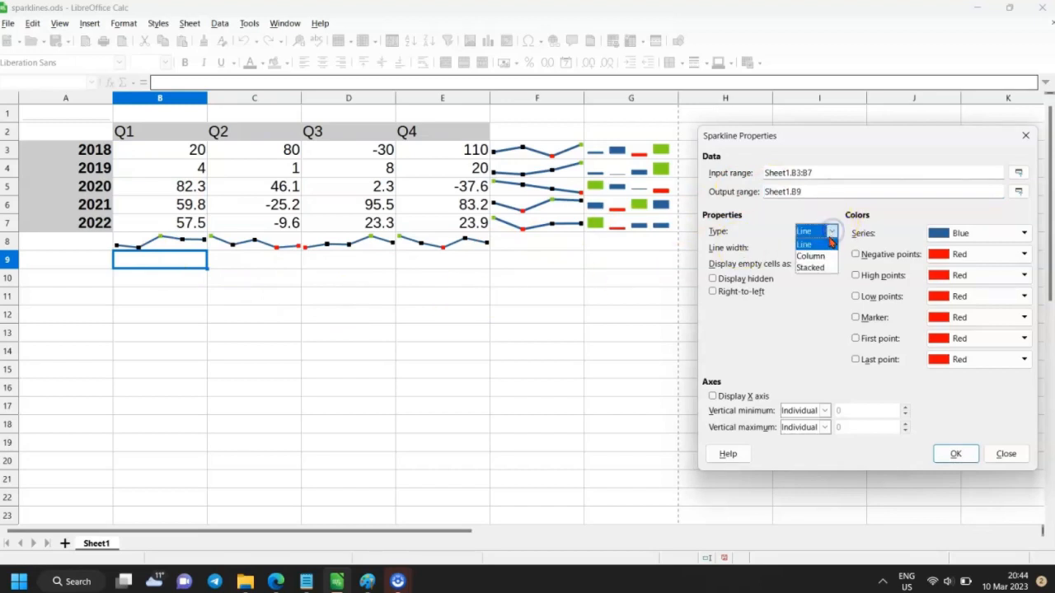
left_click(820, 257)
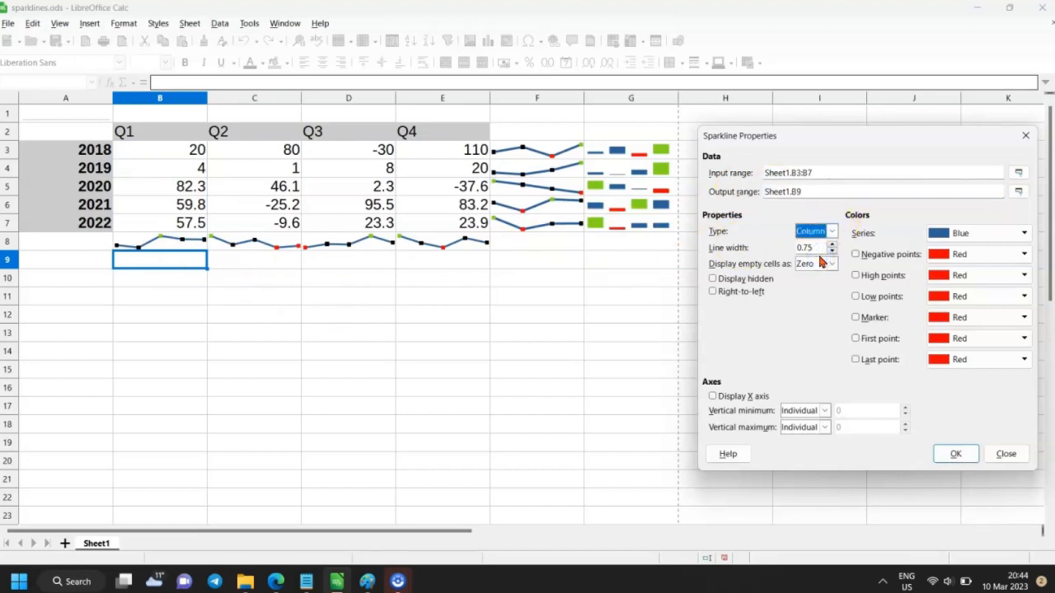
left_click(855, 255)
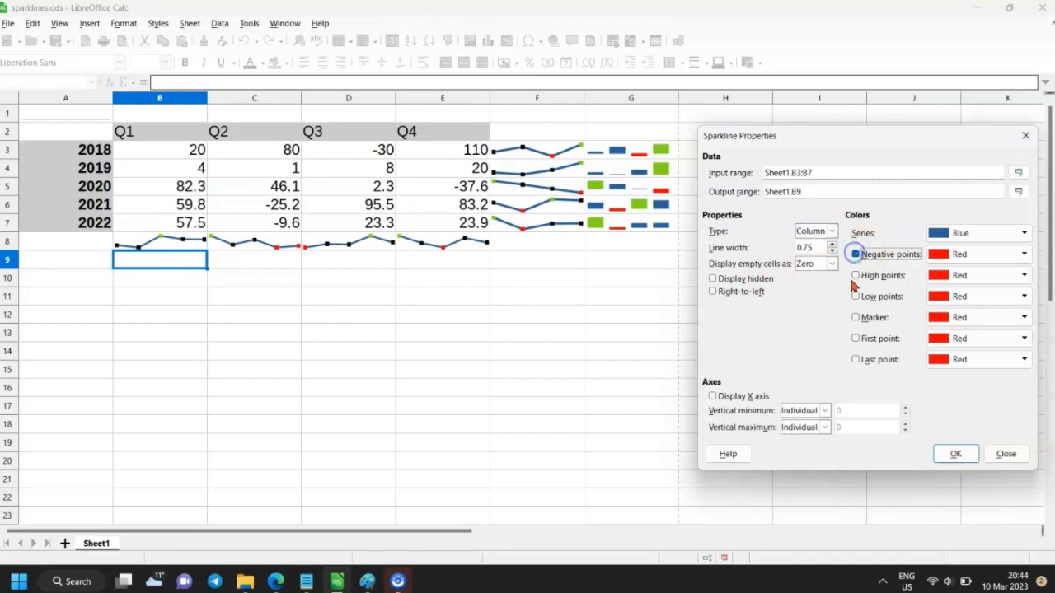
left_click(855, 275)
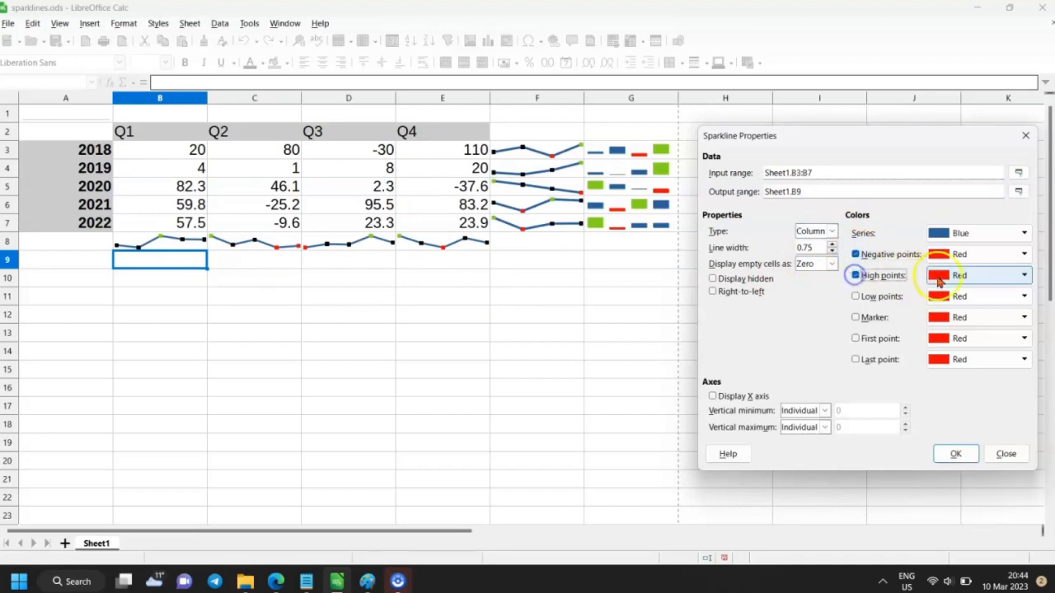
left_click(1024, 275)
left_click(1026, 328)
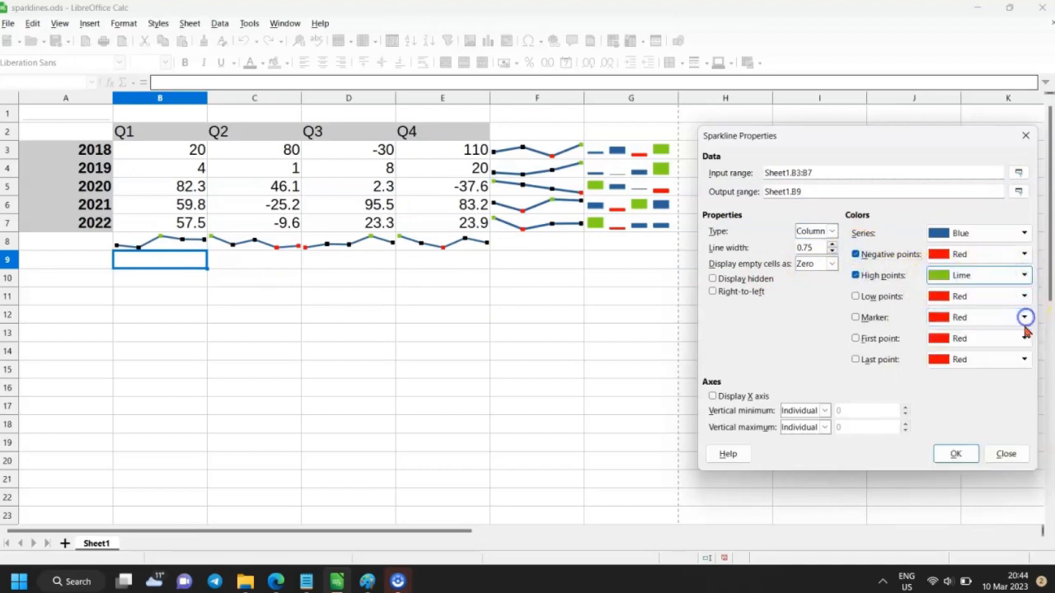
Step: Create the column sparkline in B9 and fill it across to E9 for the other quarters
left_click(954, 455)
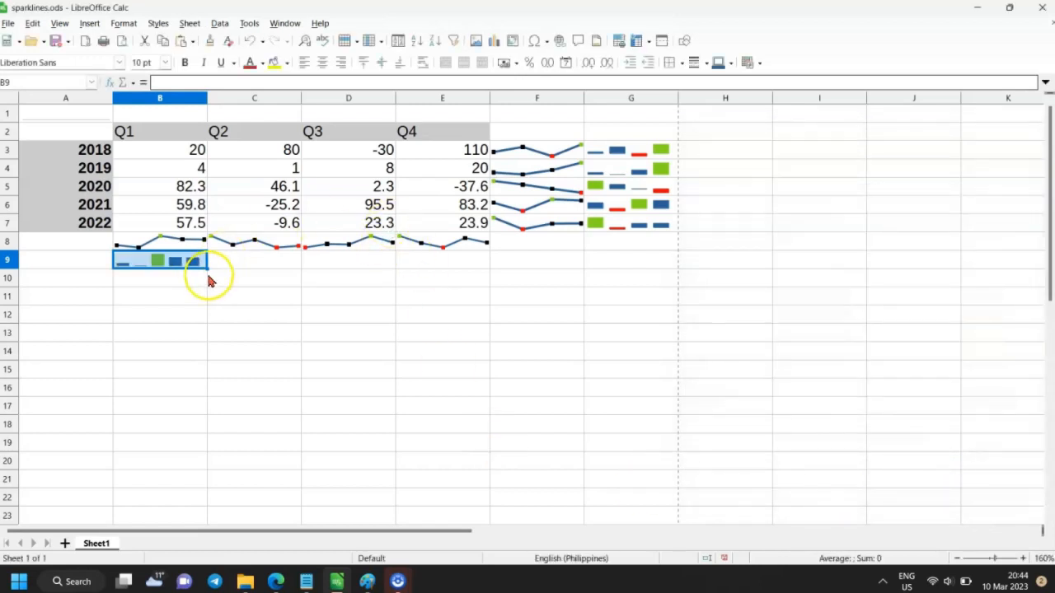
left_click_drag(239, 264, 444, 270)
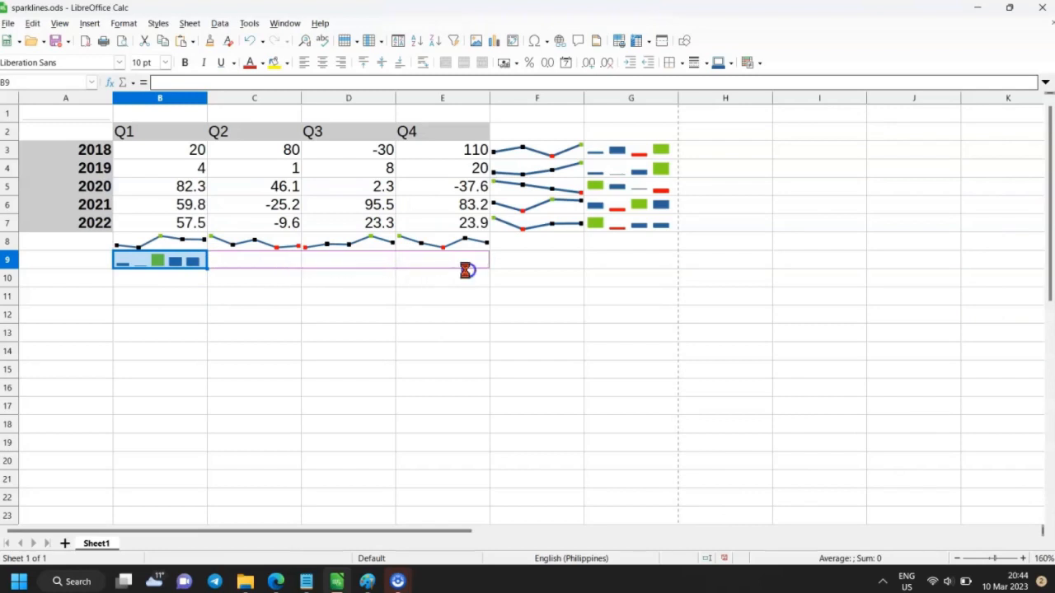
left_click(557, 296)
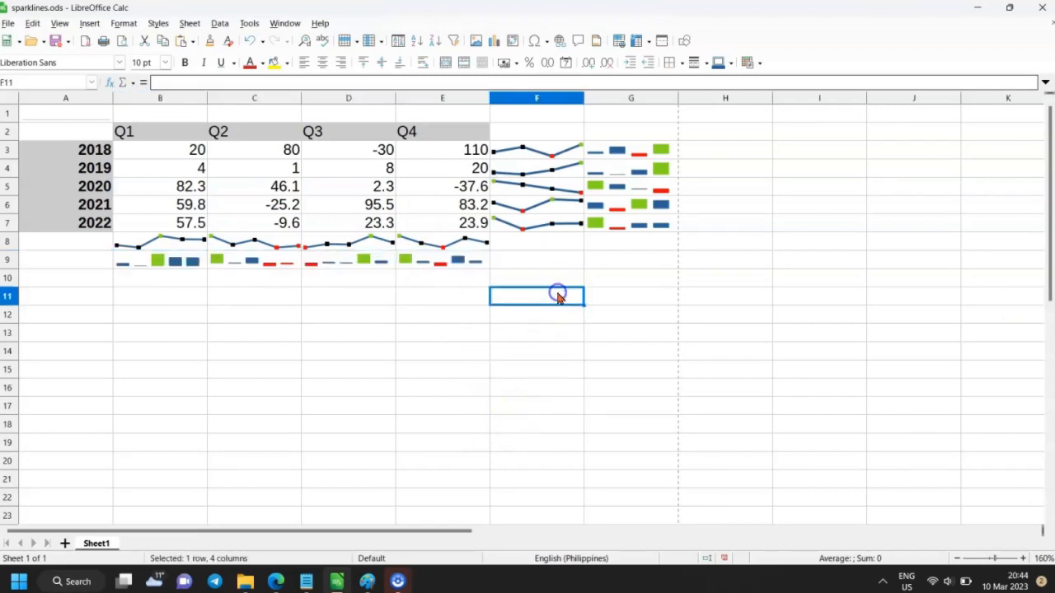